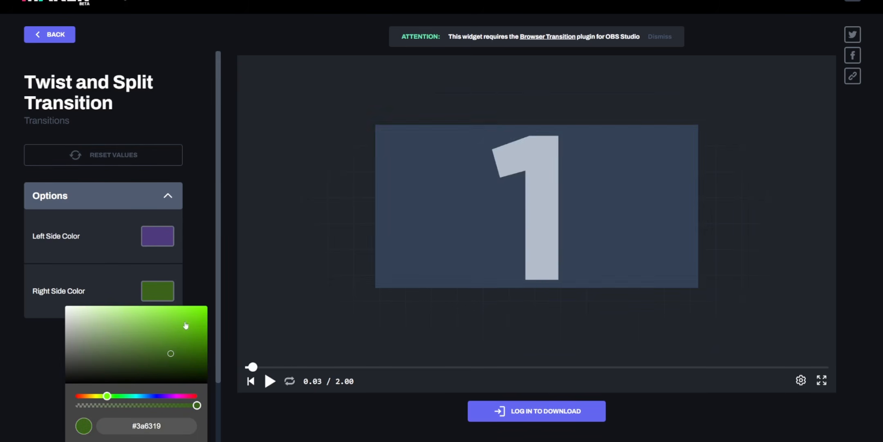
left_click(200, 256)
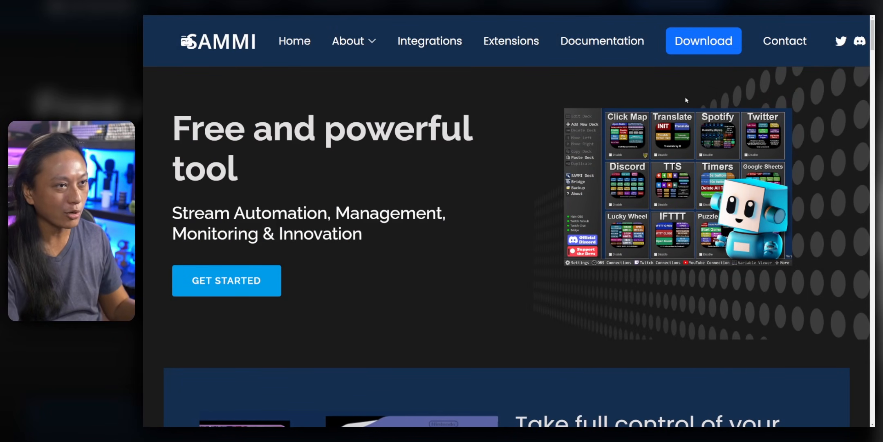
Step: Download SAMMI 2023.1.0 x64 Latest.zip through the SAMMI website's itch.io download page without making a payment
left_click(703, 40)
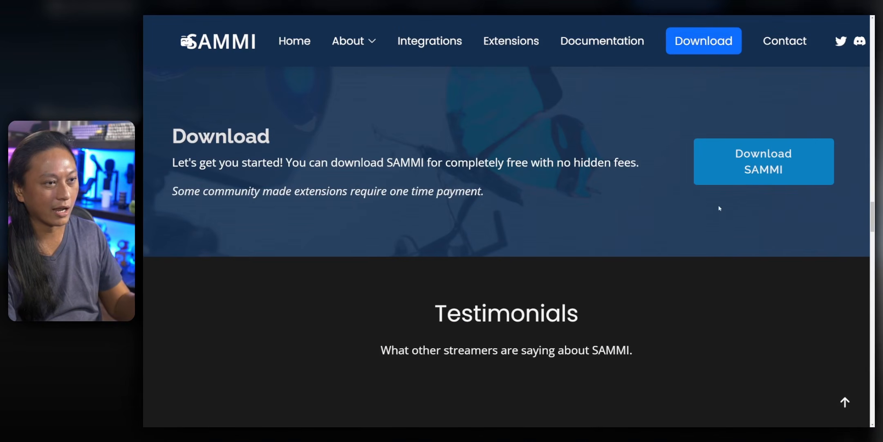
left_click(766, 184)
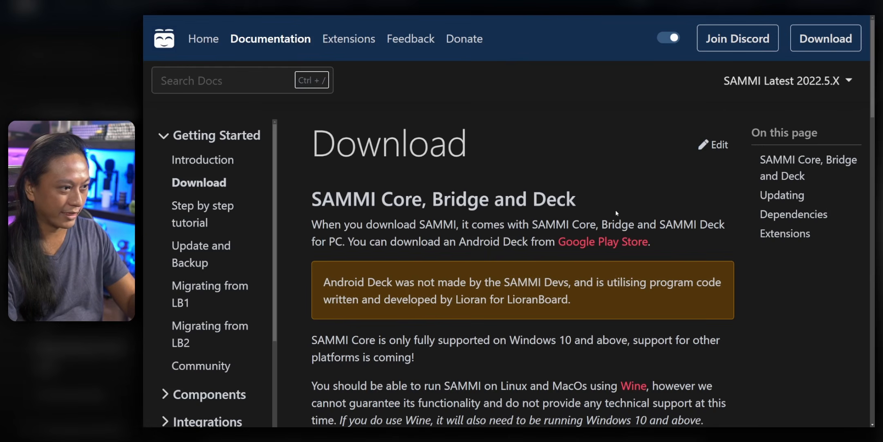
scroll(617, 213, "down", 5)
left_click(543, 278)
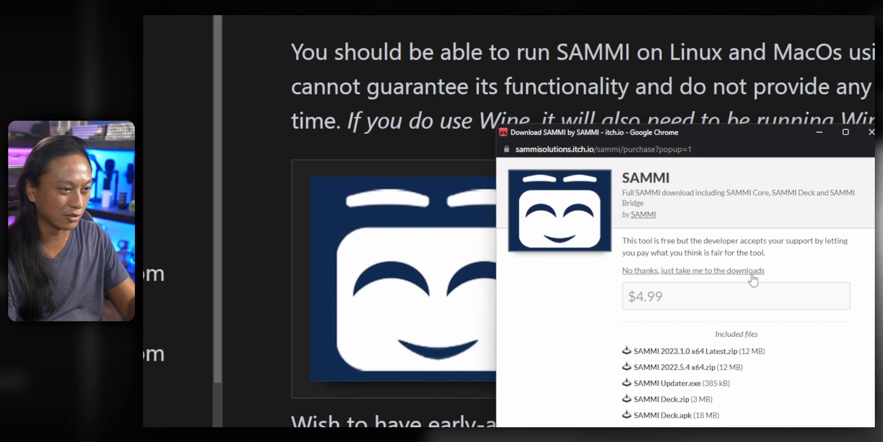
left_click(754, 272)
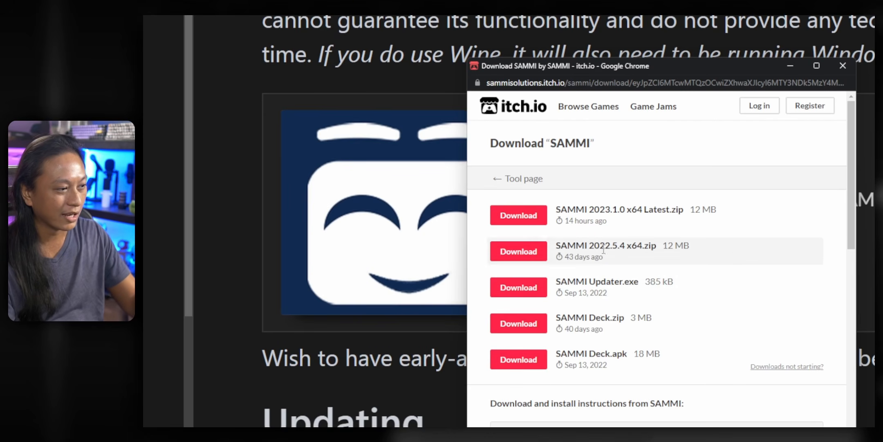
left_click(523, 220)
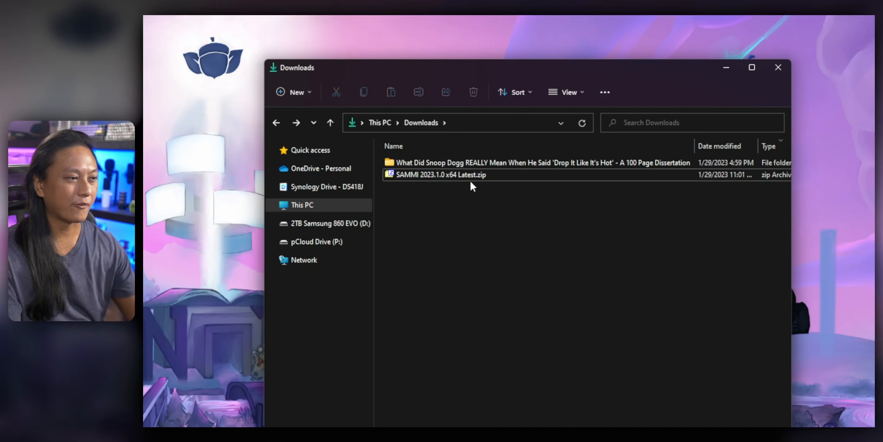
Step: Extract SAMMI 2023.1.0 x64 Latest.zip to the folder D:\Downloads\SAMMI 2023.1.0 x64 Latest
right_click(470, 182)
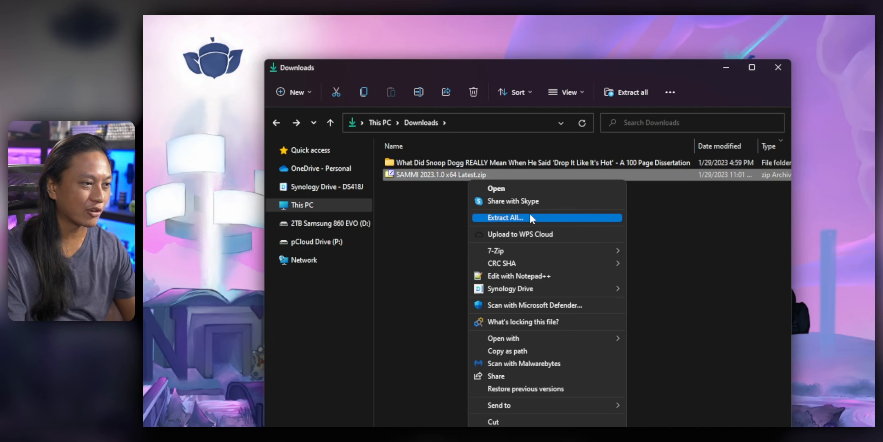
left_click(529, 217)
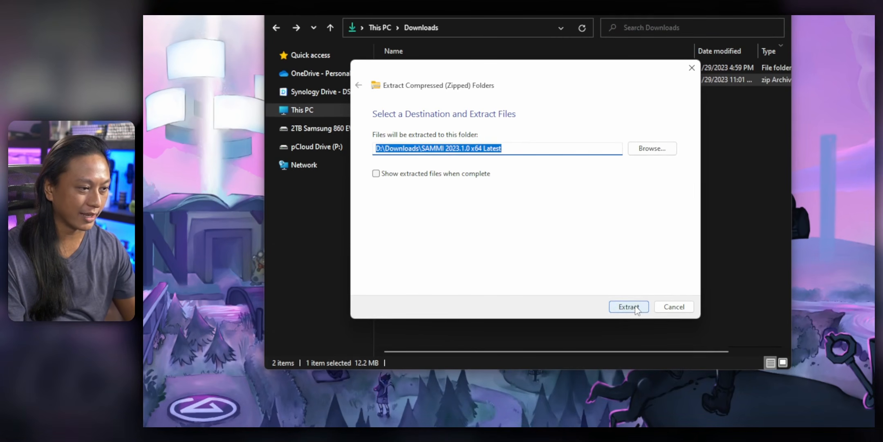
left_click(629, 343)
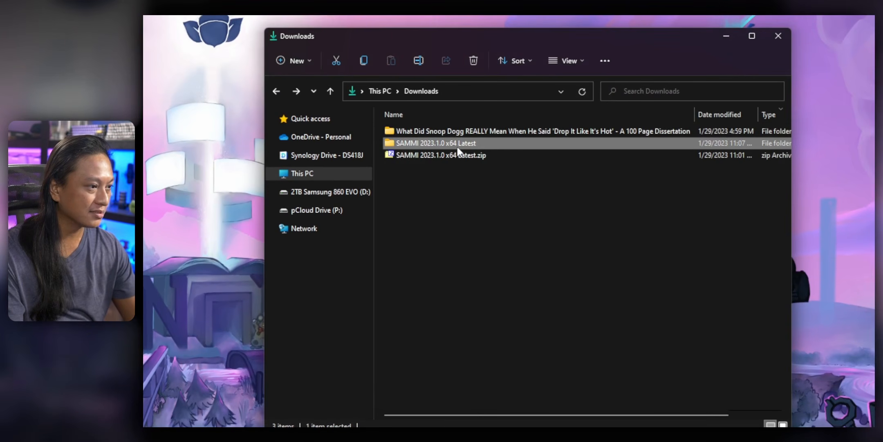
Step: Launch SAMMI Core.exe from the extracted x64 folder, allowing it to run despite SmartScreen and continuing with empty decks
double_click(457, 144)
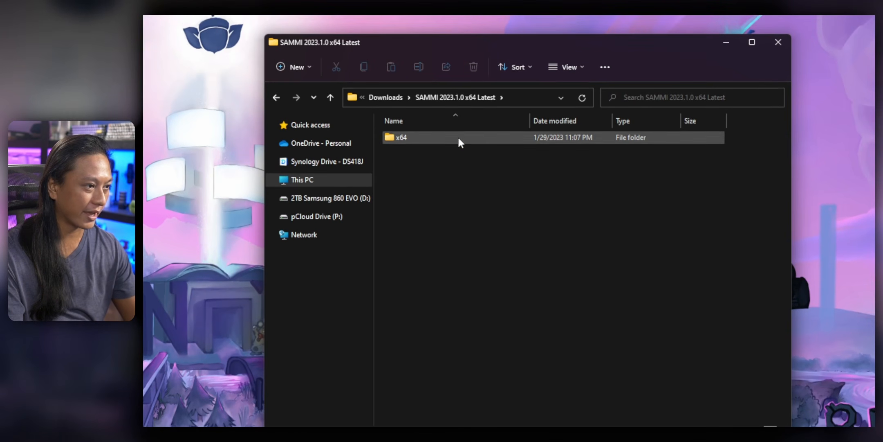
double_click(458, 131)
double_click(448, 256)
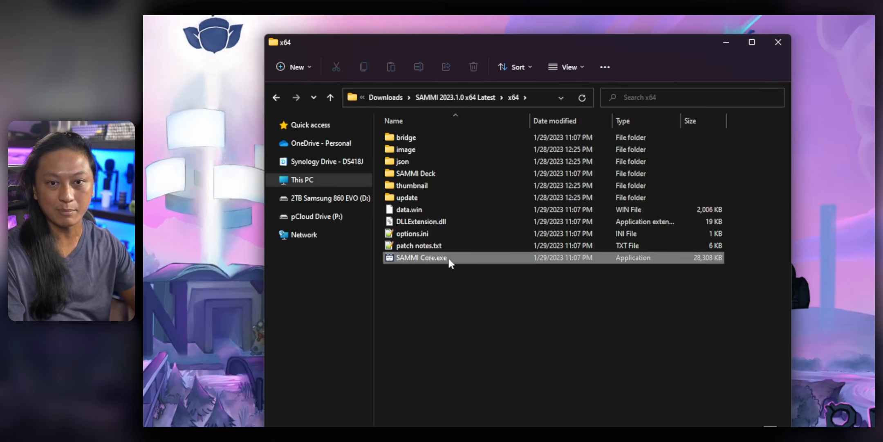
left_click(410, 185)
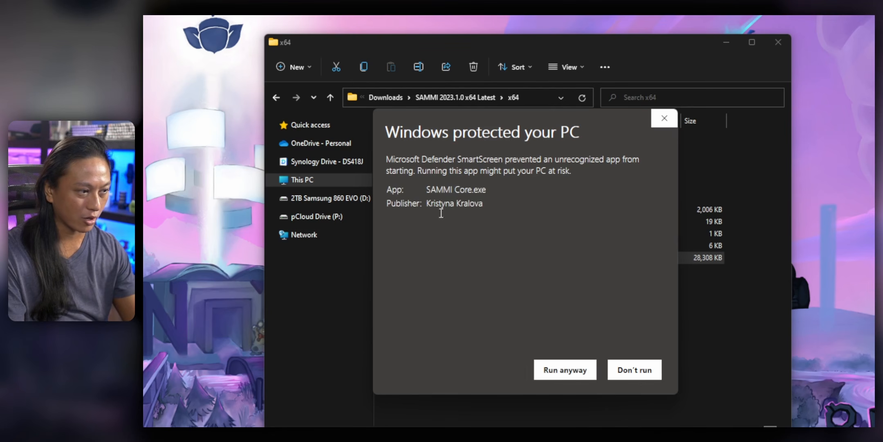
left_click(562, 369)
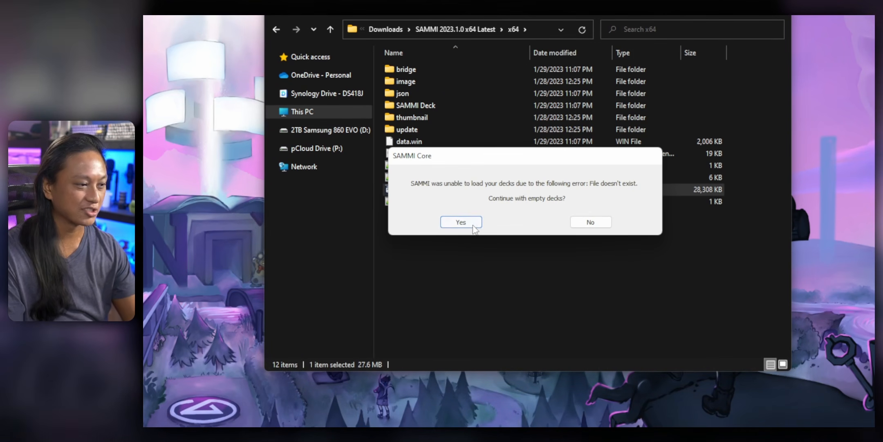
left_click(467, 226)
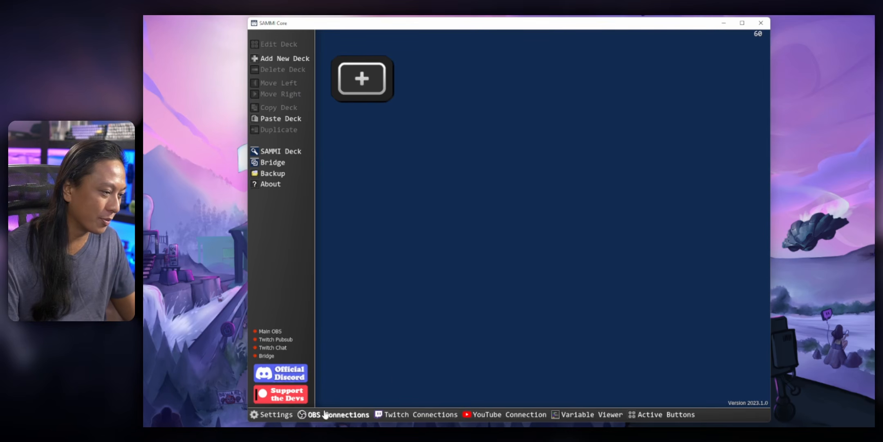
Step: Open SAMMI's OBS connection settings, and switch to OBS to open its WebSocket Server Settings
left_click(325, 414)
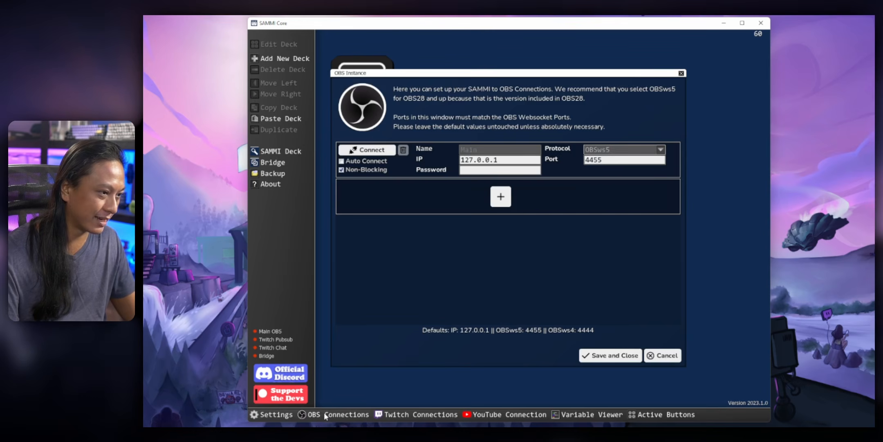
left_click_drag(874, 45, 700, 91)
left_click(593, 96)
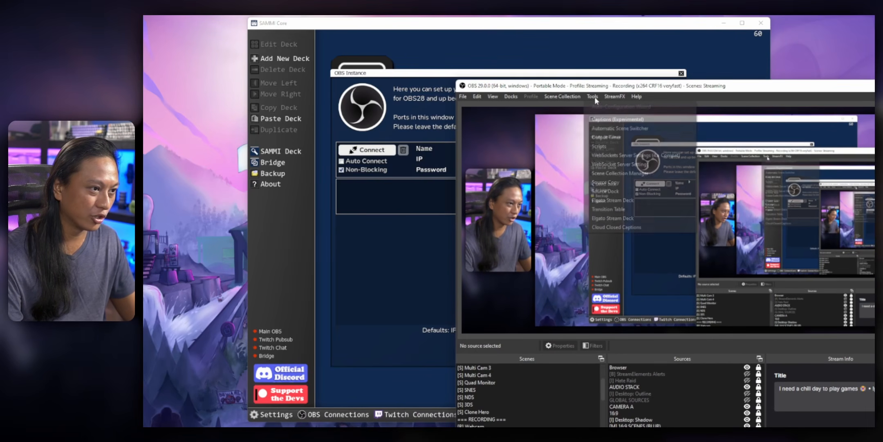
left_click(634, 164)
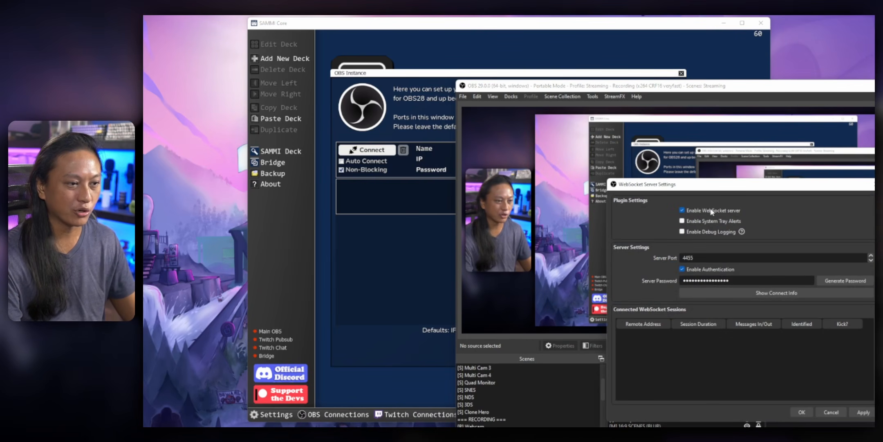
left_click_drag(656, 185, 461, 107)
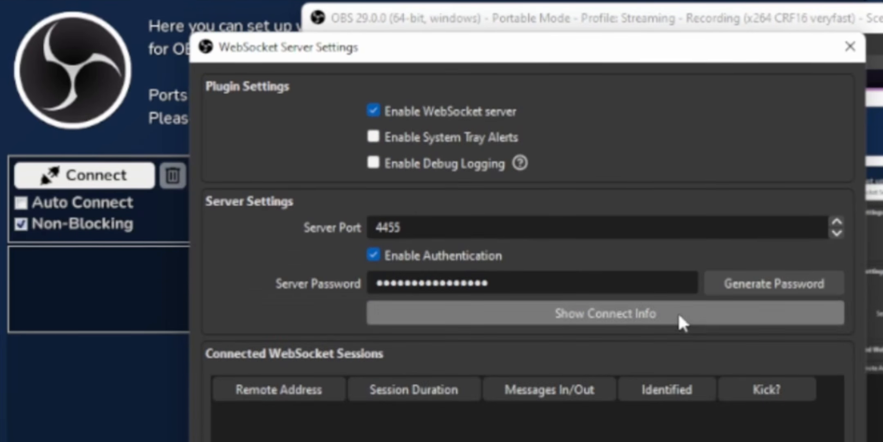
Step: Copy the server password from the WebSocket connect info and close the WebSocket settings
left_click(679, 370)
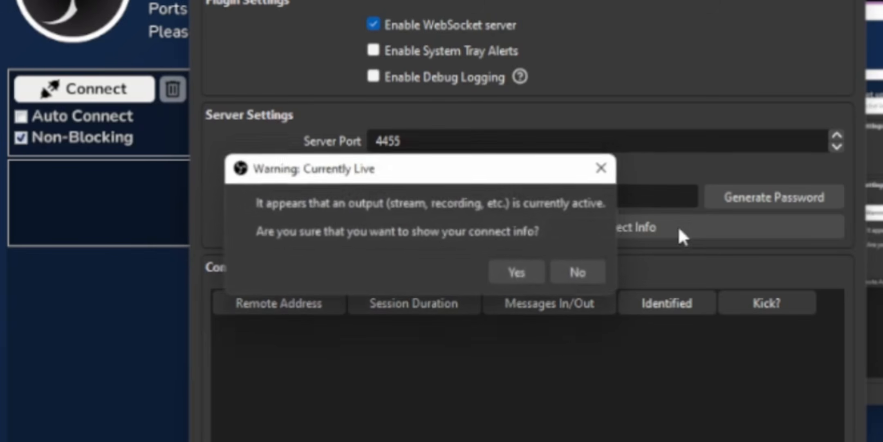
left_click(516, 276)
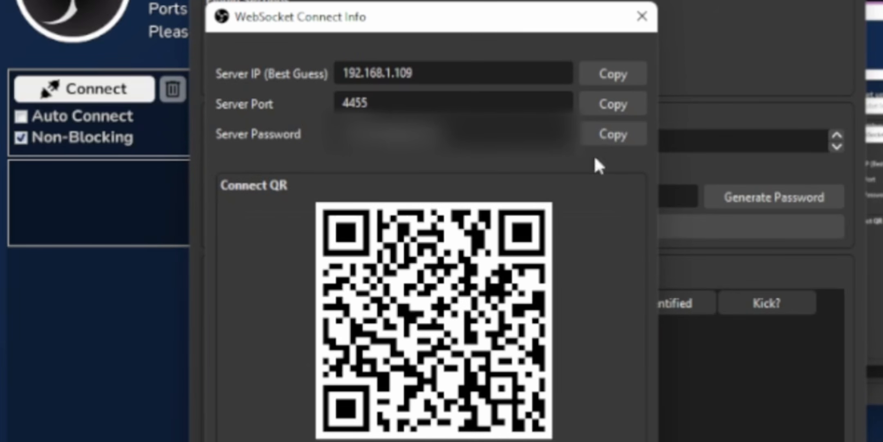
left_click(634, 138)
left_click(642, 17)
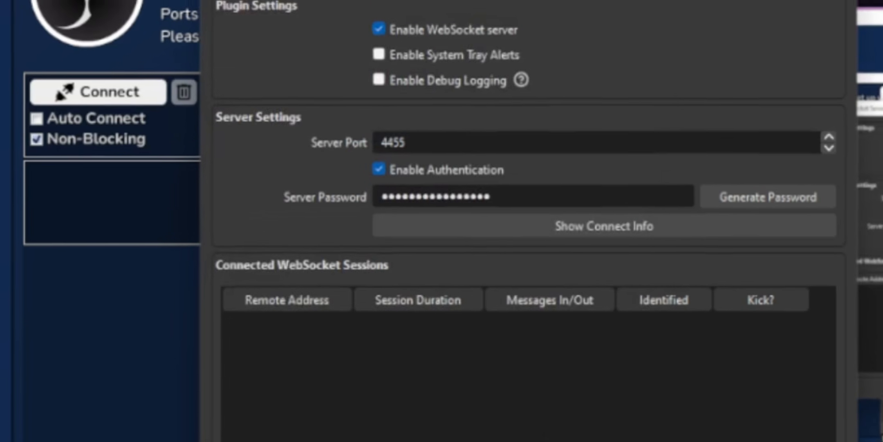
left_click(598, 326)
Step: Switch to SAMMI and paste the OBS WebSocket password into the Main connection's password field
left_click(509, 75)
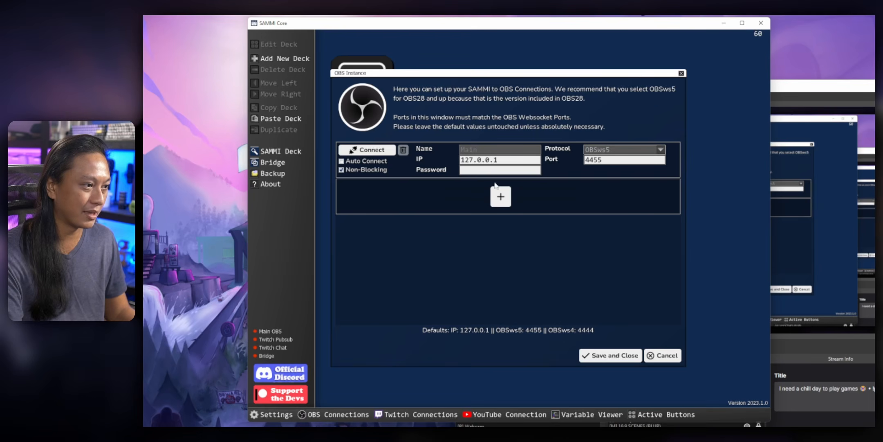
left_click(497, 169)
key("ctrl+v")
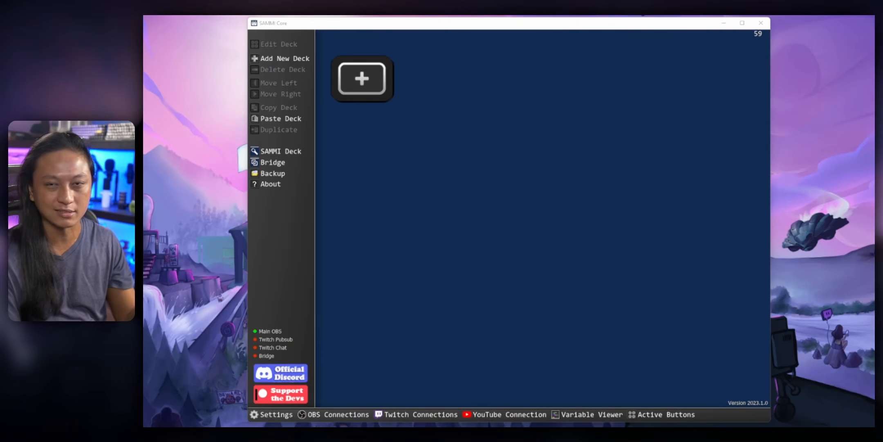
Step: Enable auto connect to Twitch and link the streamer account, authorizing SAMMI's access on Twitch
left_click(425, 415)
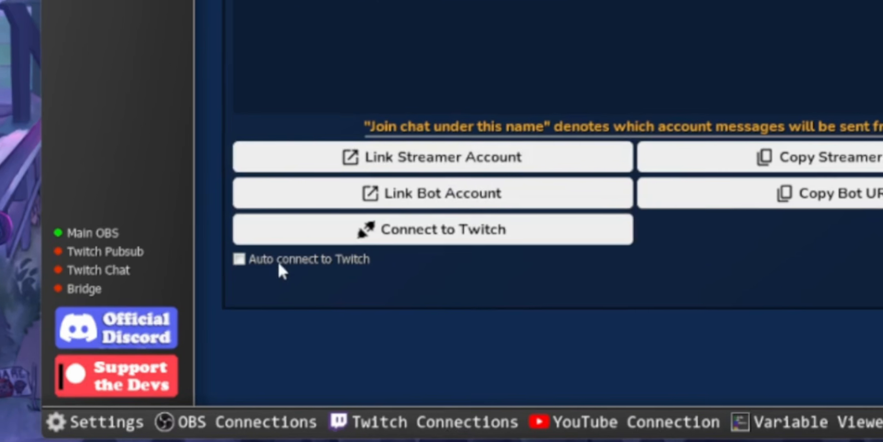
left_click(238, 259)
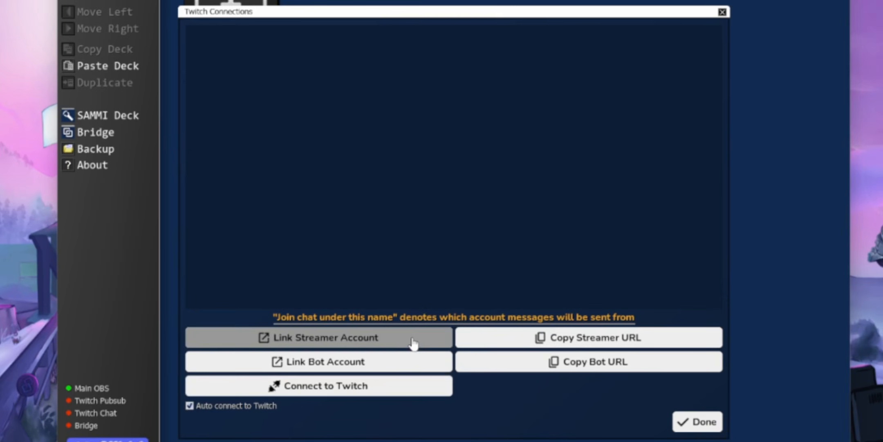
left_click(572, 161)
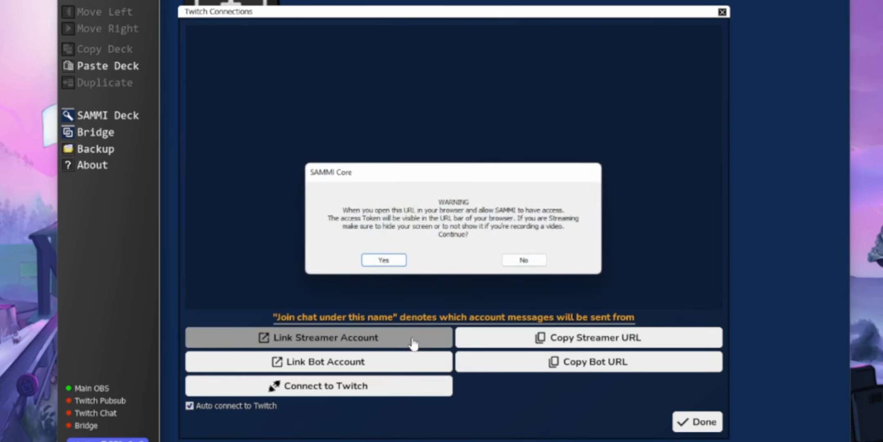
left_click(401, 263)
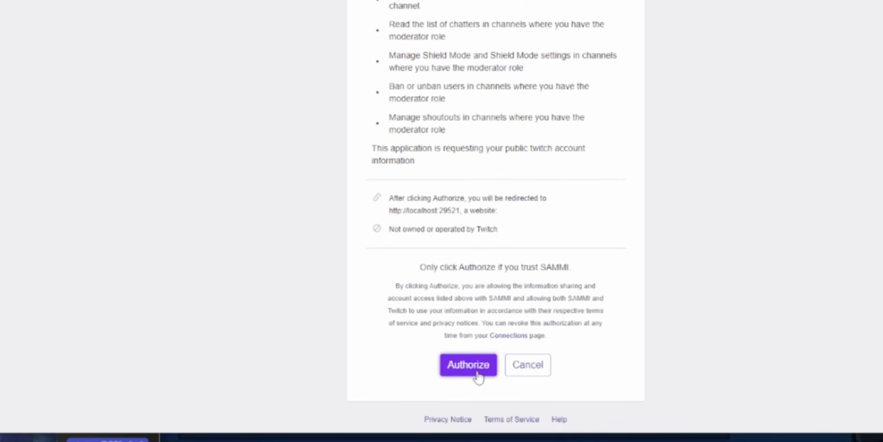
left_click(476, 369)
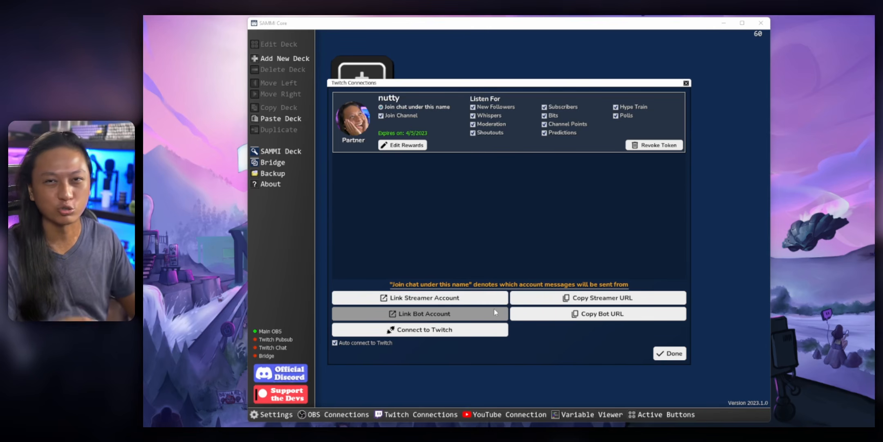
Step: Link the bot account for Twitch, accepting the token warning and authorizing SAMMI in the browser
left_click(464, 312)
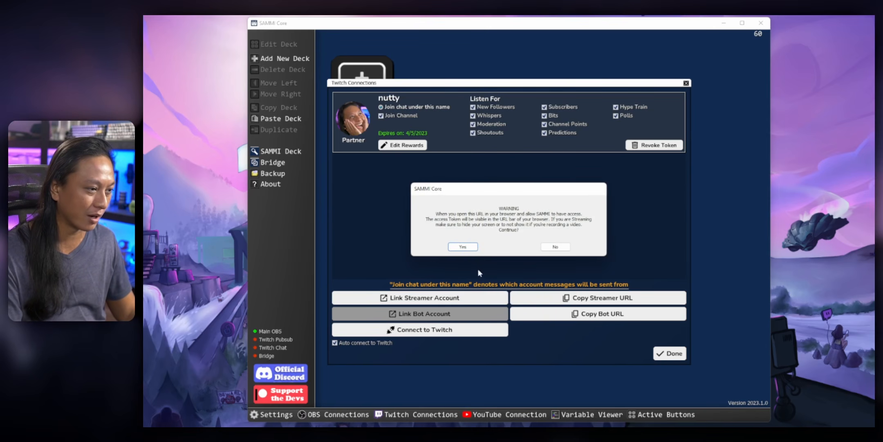
left_click(464, 248)
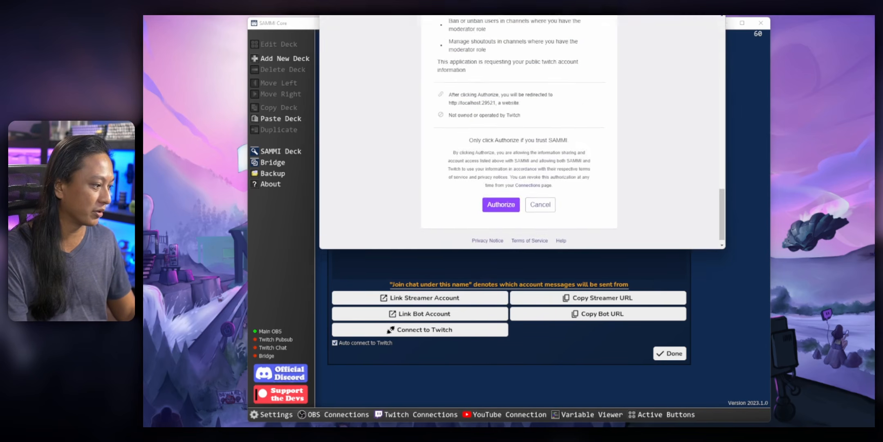
scroll(479, 172, "up", 5)
scroll(479, 172, "down", 5)
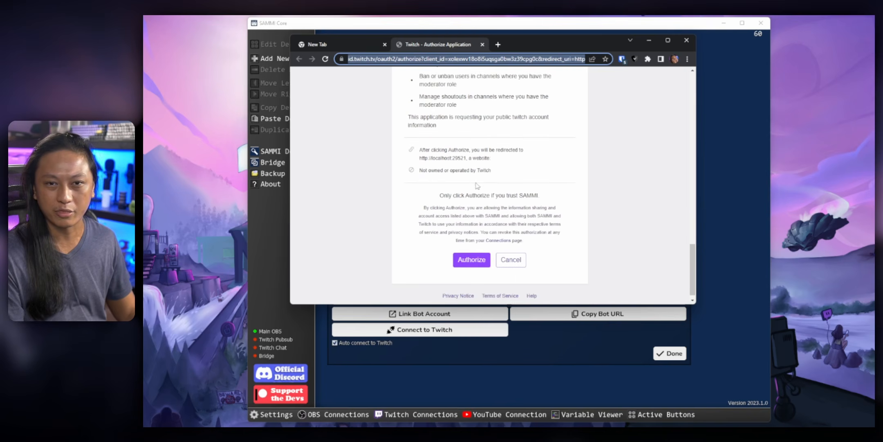
left_click(467, 253)
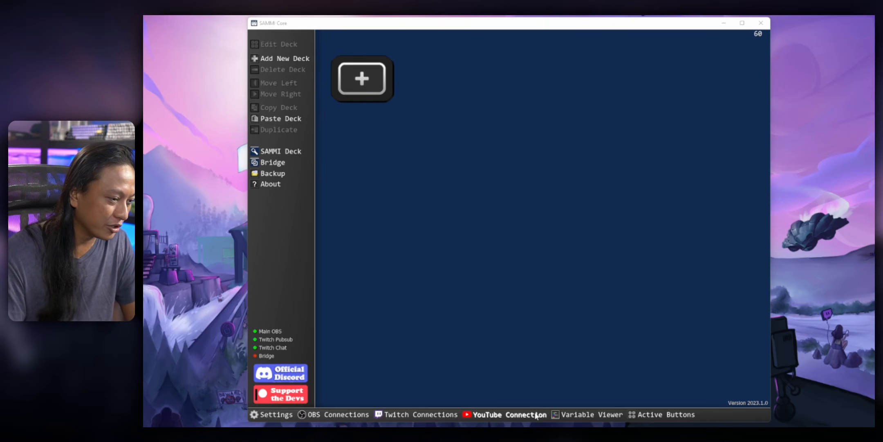
Step: Obtain a YouTube refresh token by signing in with Google, allowing LioranBoard access to the account, and copy the token
left_click(528, 415)
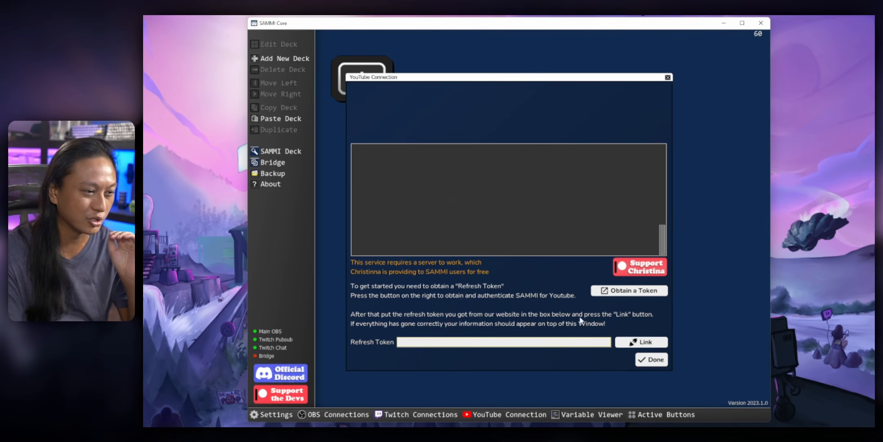
left_click(638, 295)
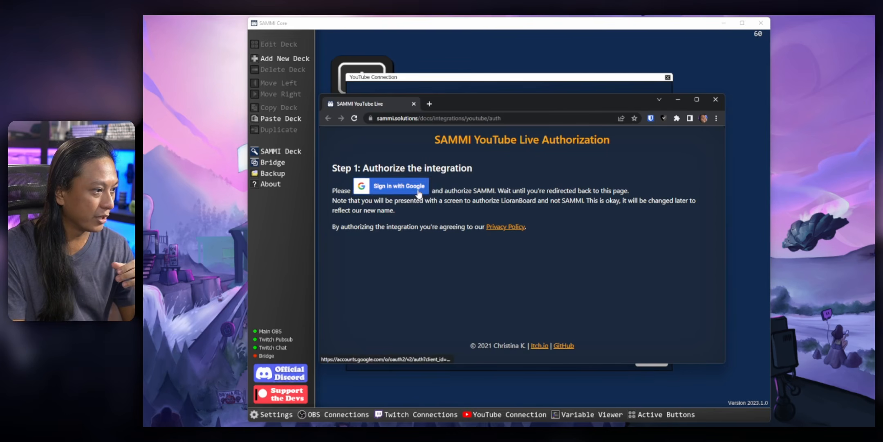
left_click(565, 242)
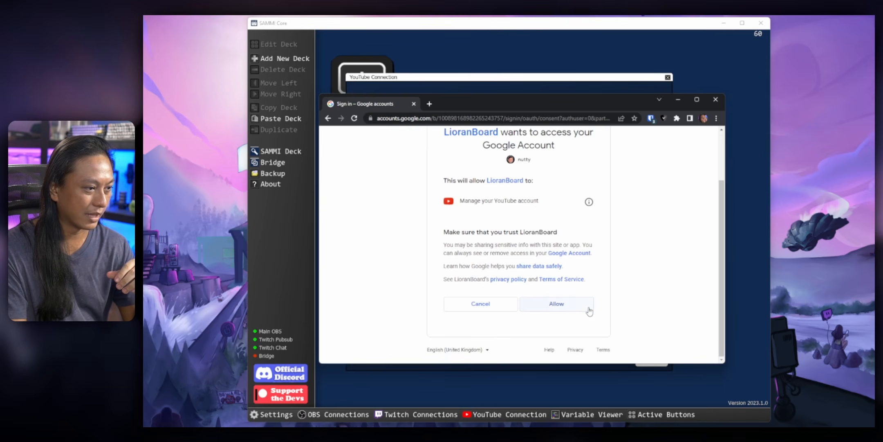
left_click(587, 308)
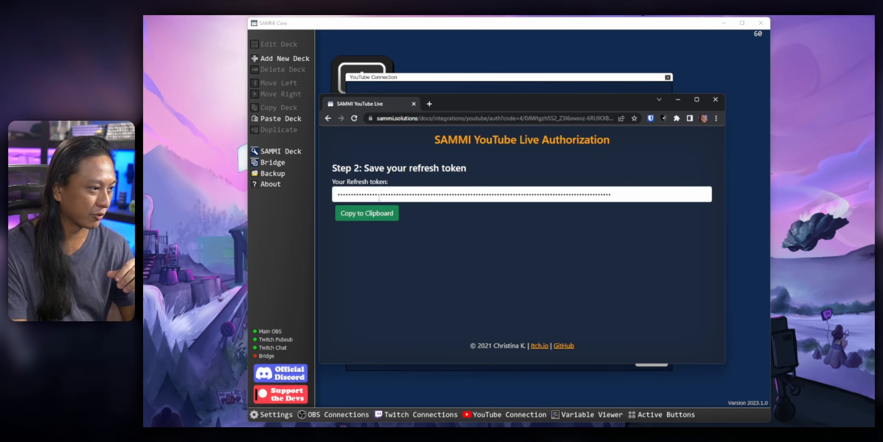
left_click(361, 214)
Step: Return to SAMMI, paste the refresh token into the YouTube connection's Refresh Token field and link the account
left_click_drag(475, 99, 475, 95)
left_click(474, 84)
left_click(585, 343)
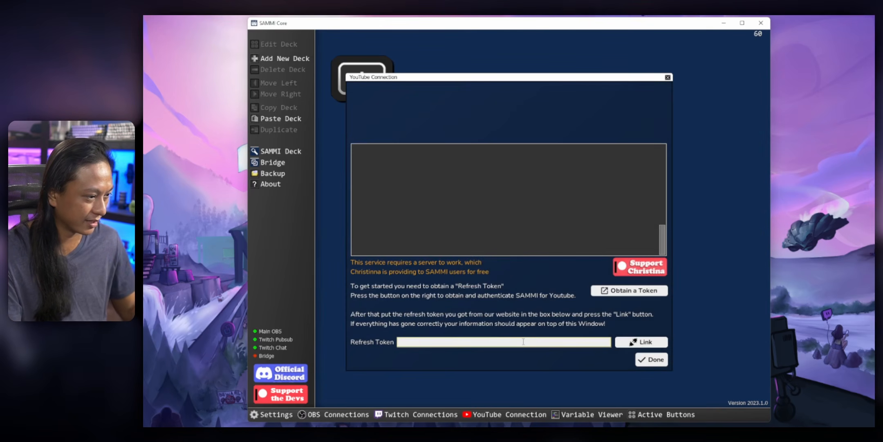
key("ctrl+v")
left_click(662, 346)
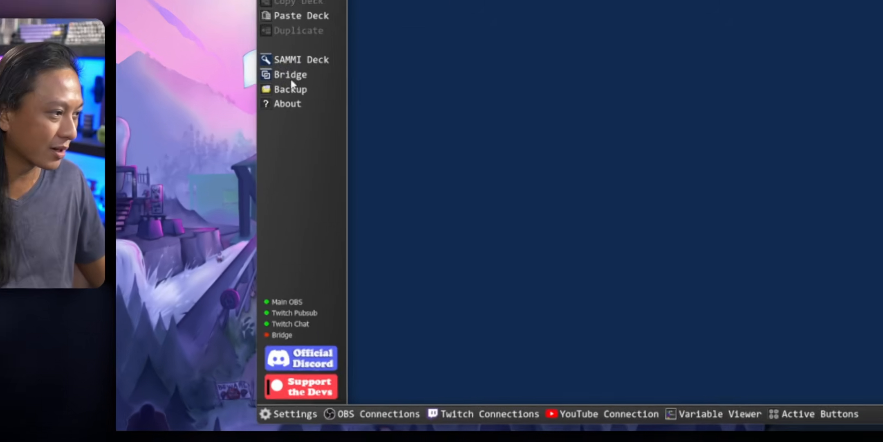
Step: Open the SAMMI Bridge in a browser and select the bridge.html page address for copying
left_click(270, 164)
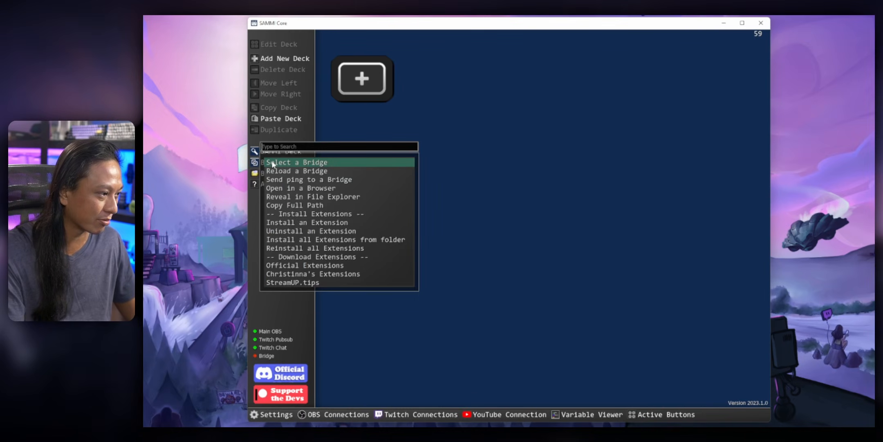
left_click(373, 189)
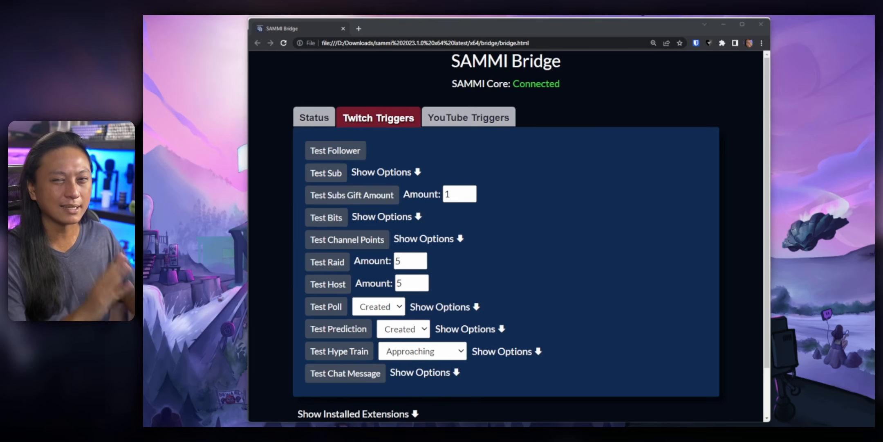
left_click(585, 44)
Step: Switch to OBS and add a custom browser dock named Bridge with the copied Bridge page address as its URL
left_click_drag(874, 48, 660, 47)
left_click(424, 54)
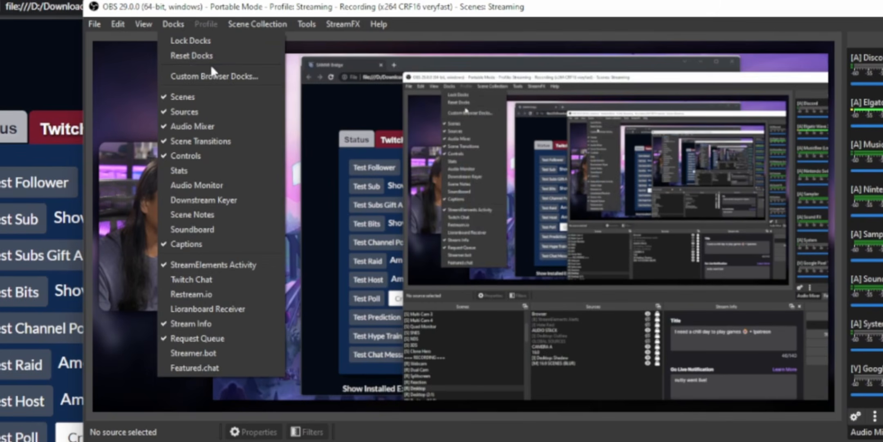
left_click(243, 77)
left_click(244, 301)
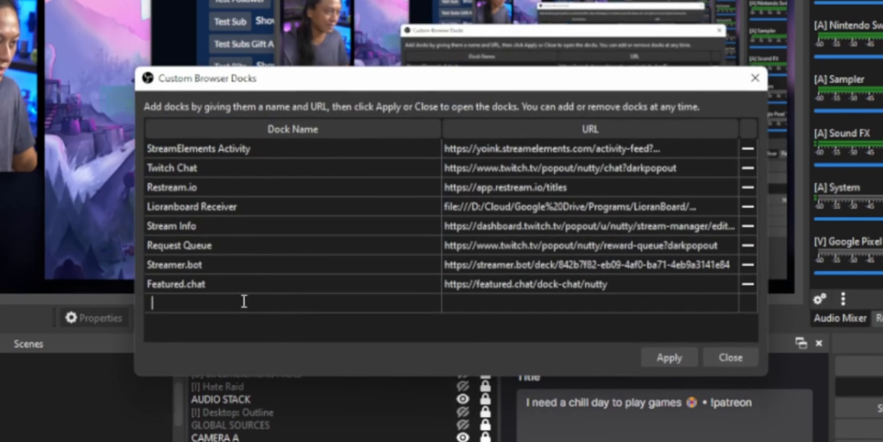
type("Bridge")
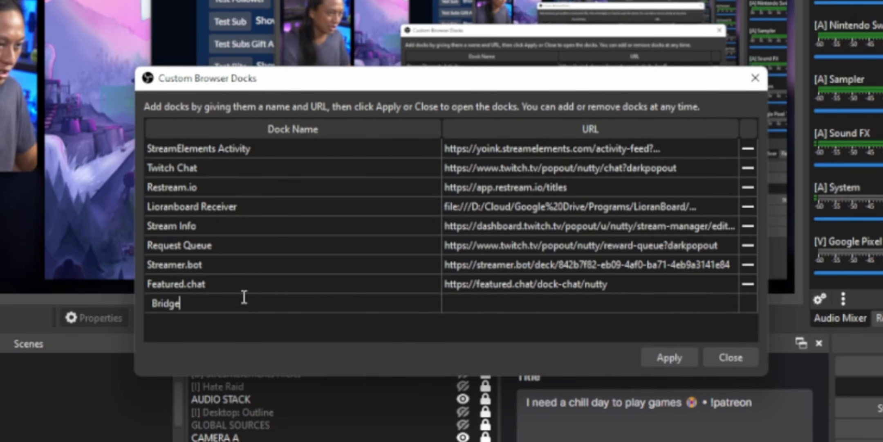
left_click(514, 305)
key("ctrl+v")
left_click(669, 357)
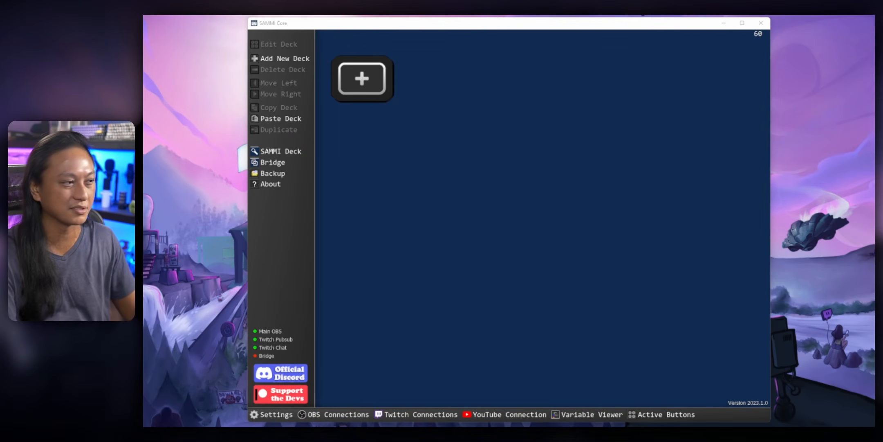
Step: Add a new deck in SAMMI and open it for editing
left_click(352, 73)
left_click(401, 96)
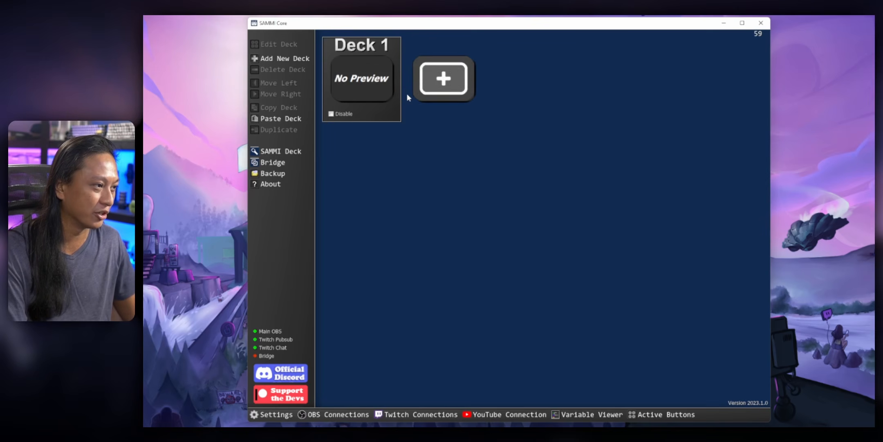
left_click(386, 77)
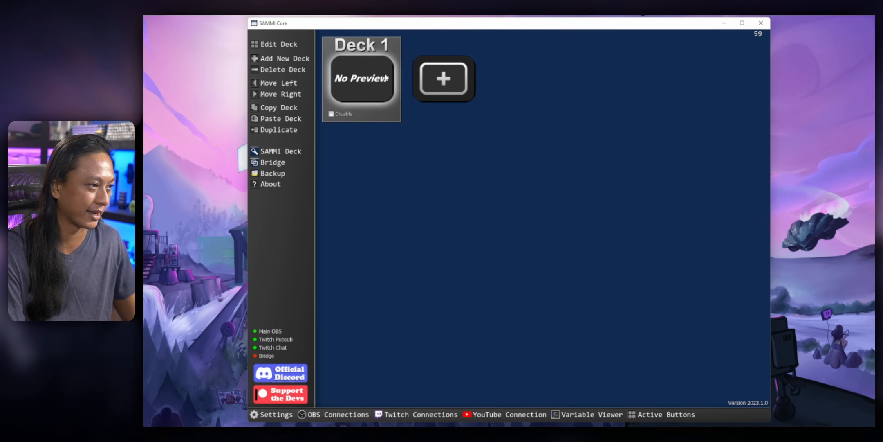
double_click(386, 77)
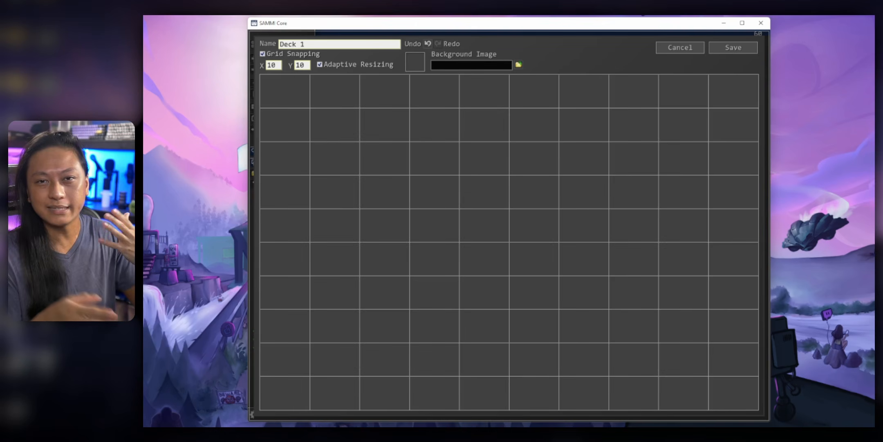
Step: Create a button in the first grid cell of Deck 1 and open its commands
right_click(282, 83)
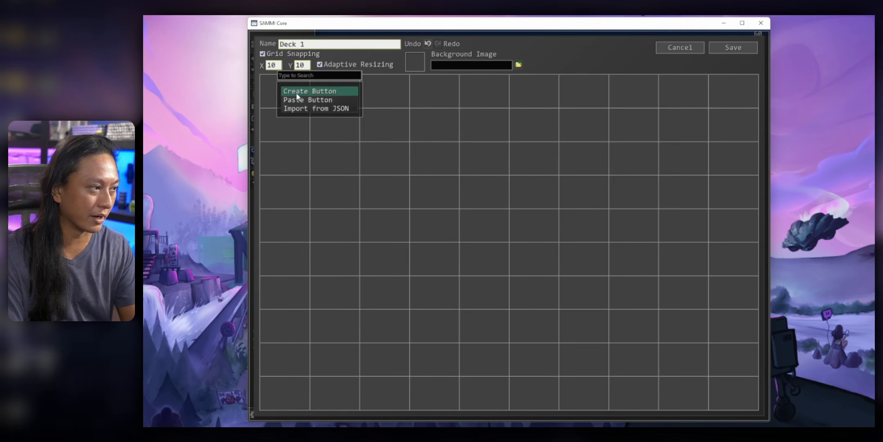
left_click(291, 90)
double_click(289, 93)
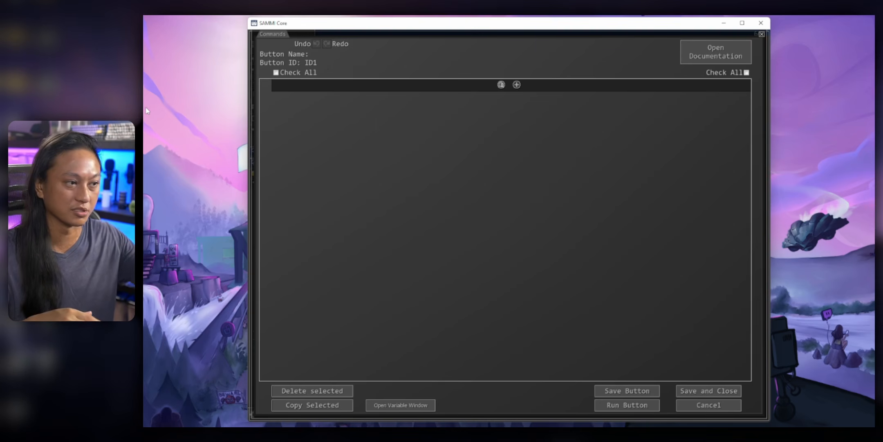
Step: Add a Play Sound Effect command to the button and choose legend.ogg from the Desktop as its sound file
left_click(517, 84)
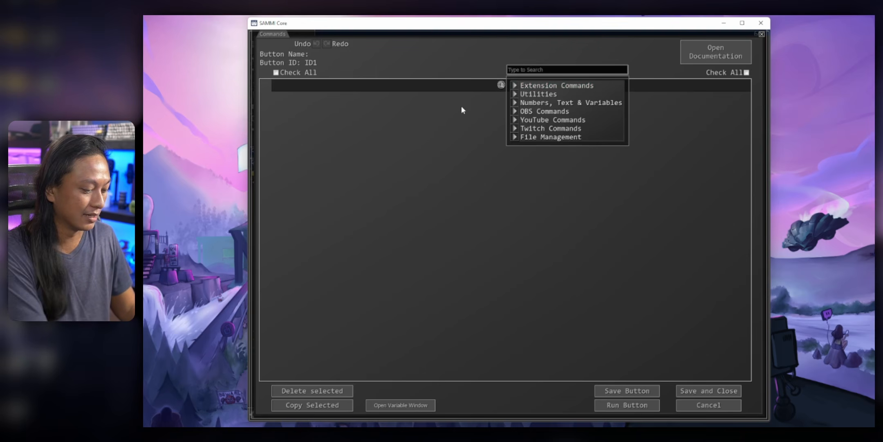
type("sound")
left_click(589, 82)
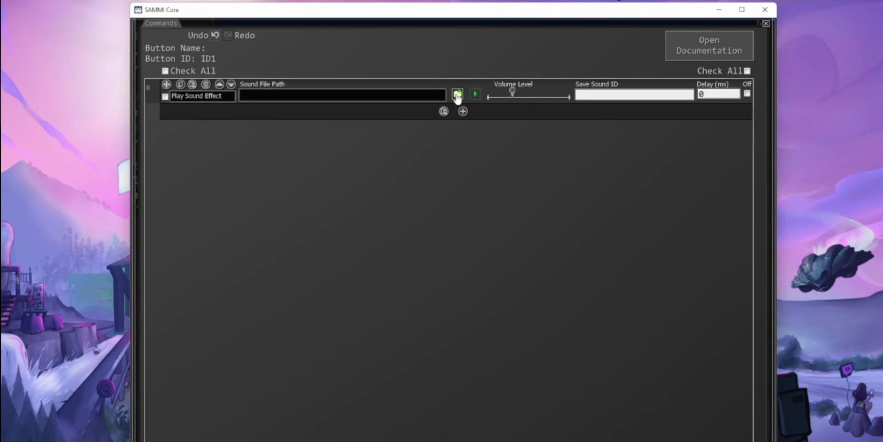
left_click(512, 91)
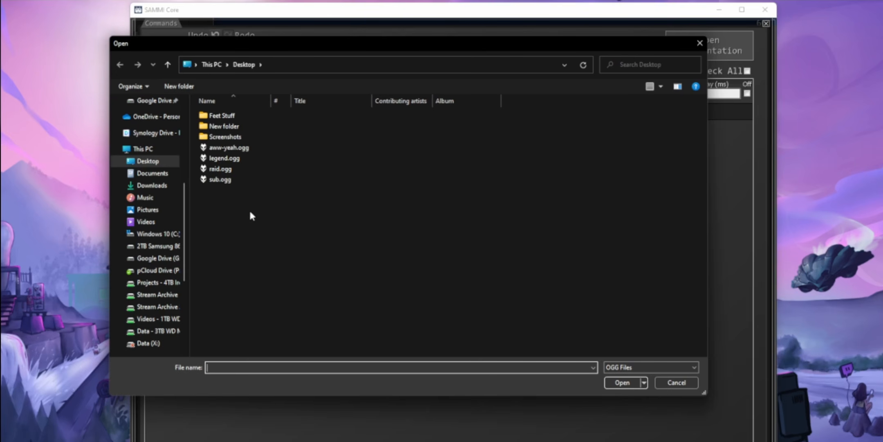
double_click(229, 158)
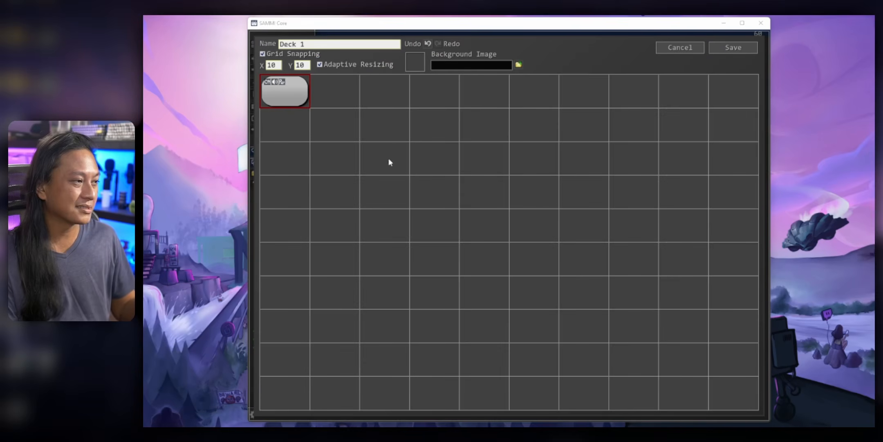
Step: Open the button's triggers, review the available General, YouTube and Twitch triggers, and add a Hotkey trigger
right_click(287, 74)
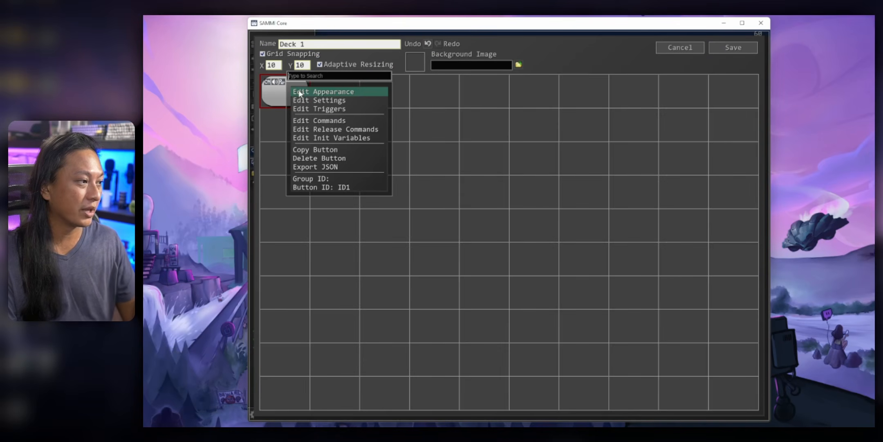
left_click(345, 108)
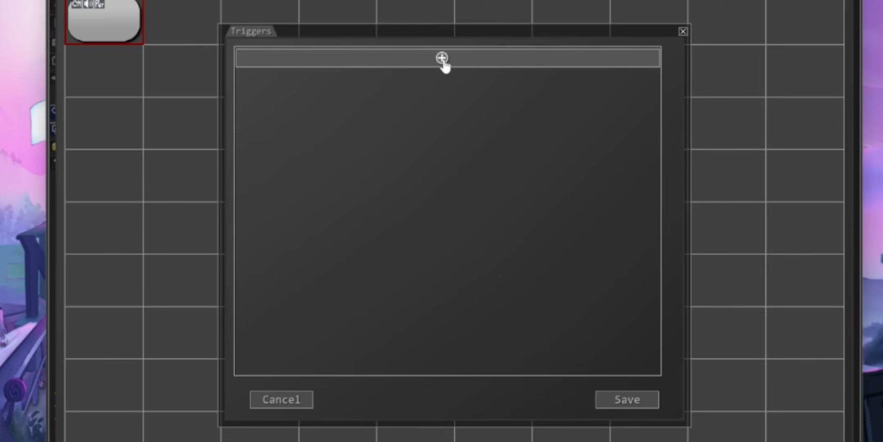
left_click(443, 59)
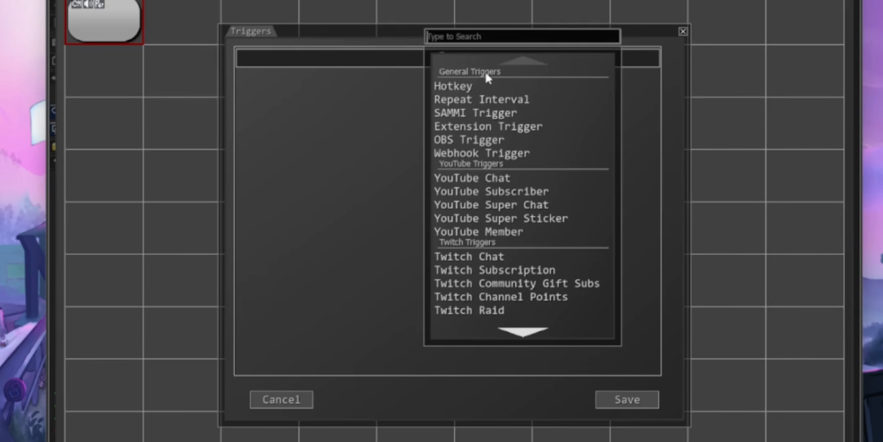
scroll(544, 163, "down", 3)
scroll(544, 219, "up", 3)
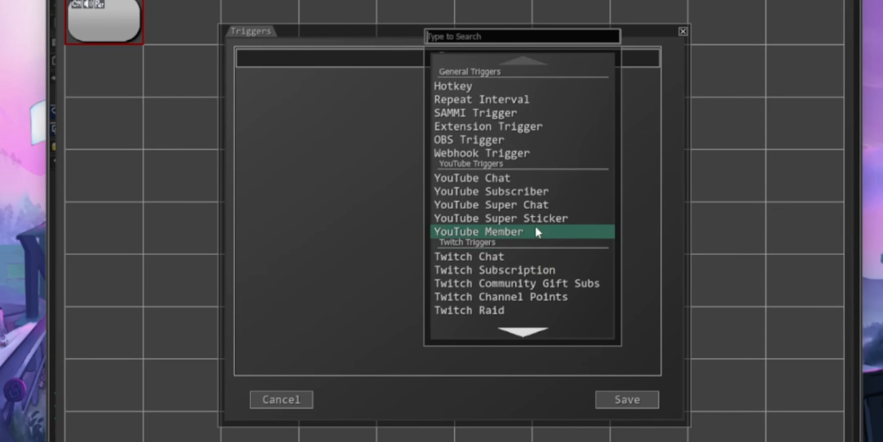
scroll(536, 231, "down", 3)
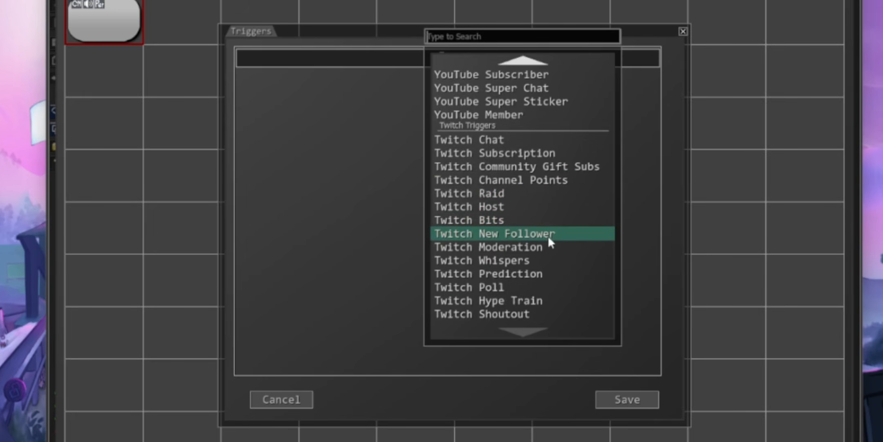
scroll(542, 219, "up", 3)
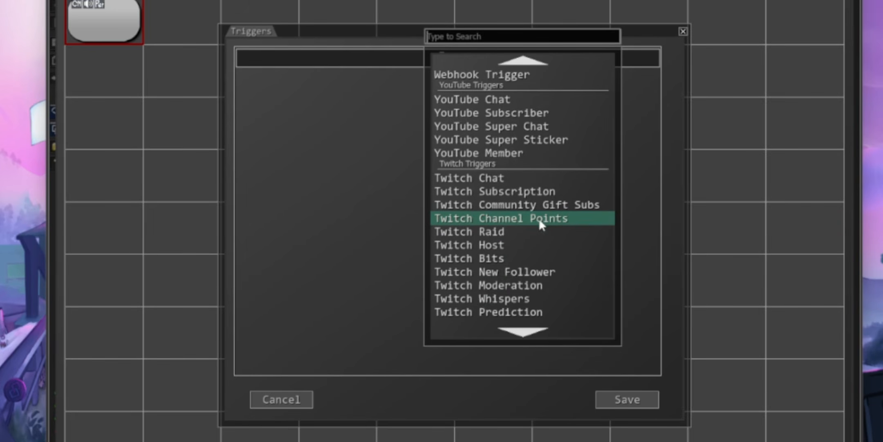
scroll(558, 207, "up", 1)
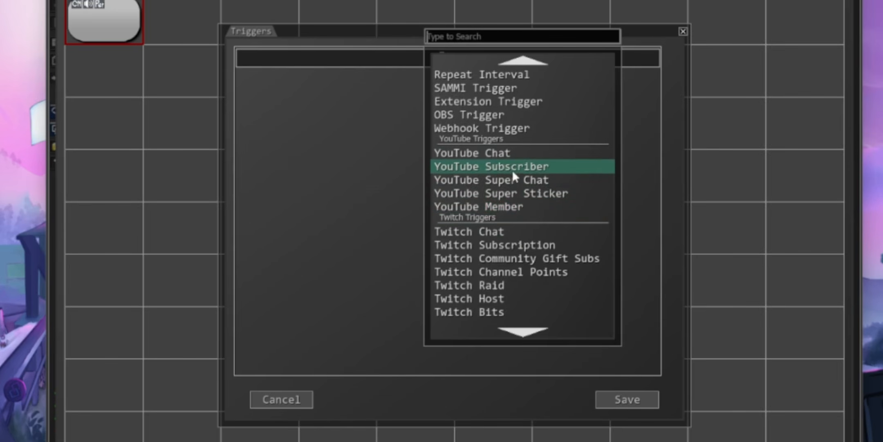
scroll(511, 163, "up", 1)
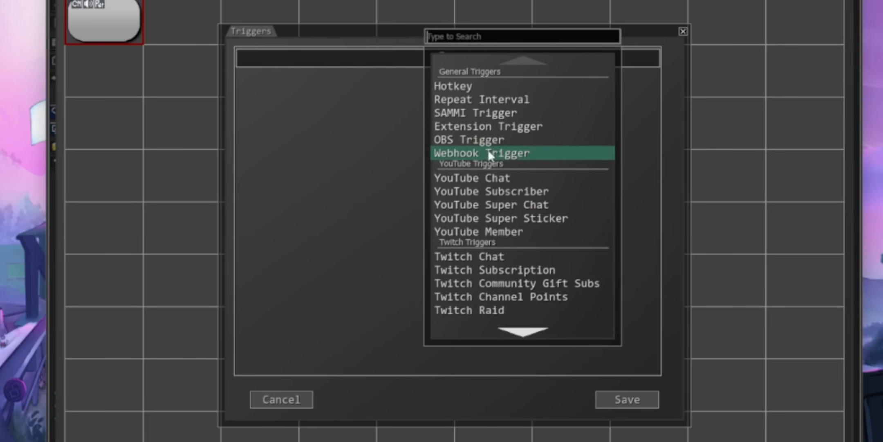
left_click(485, 88)
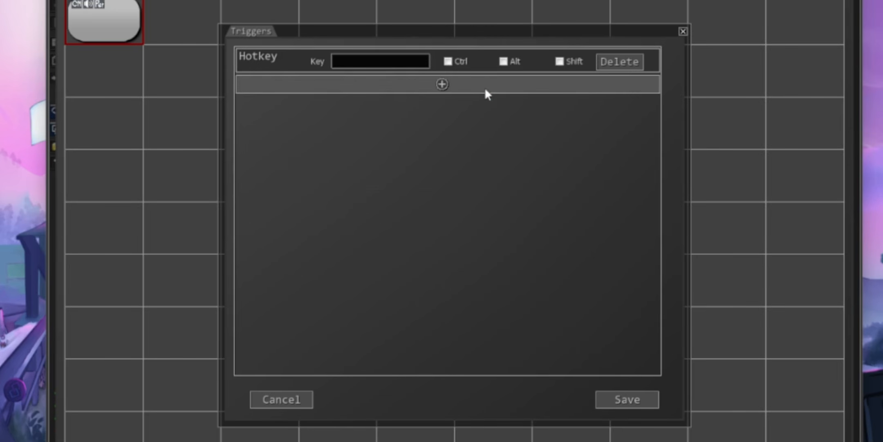
Step: Set the Hotkey trigger to F with the Ctrl modifier and save the triggers
left_click(386, 62)
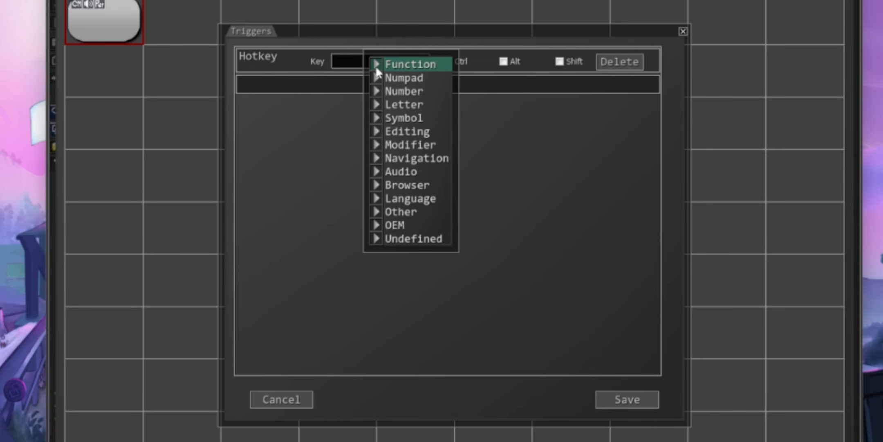
key("ctrl")
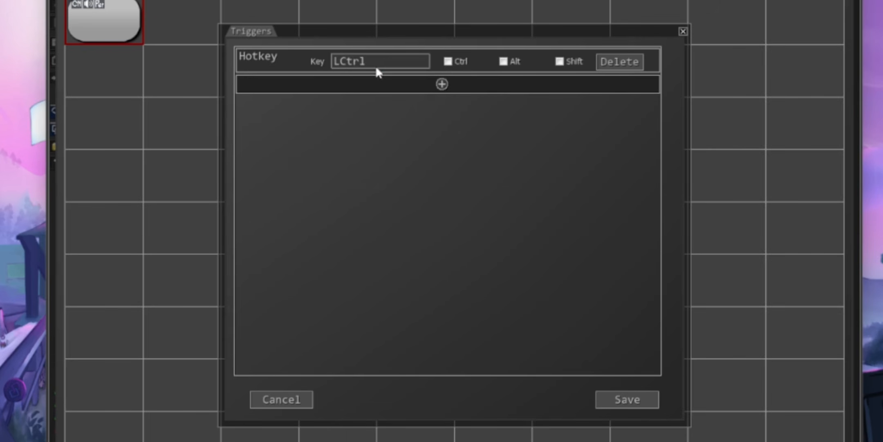
left_click(370, 62)
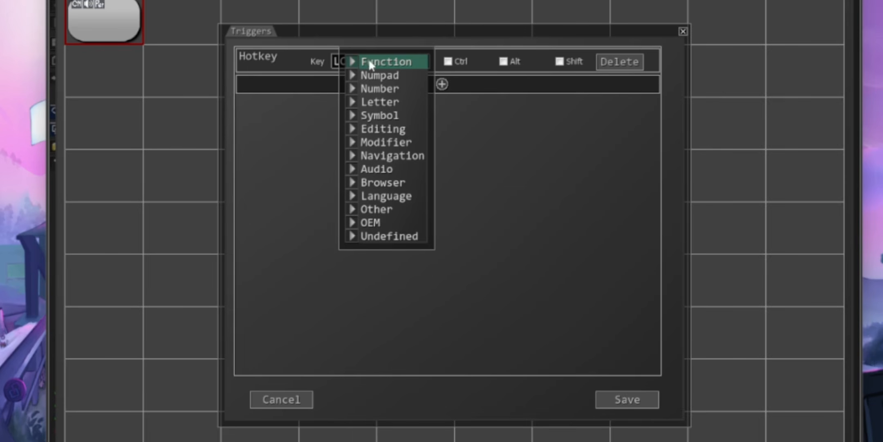
key("f")
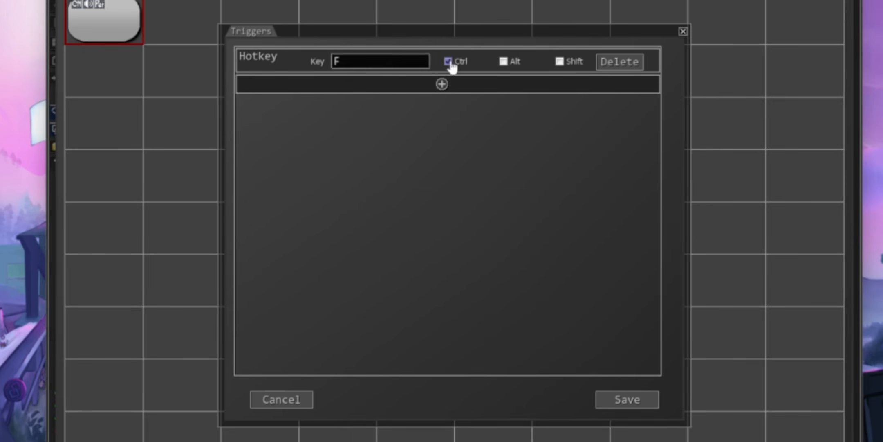
left_click(639, 406)
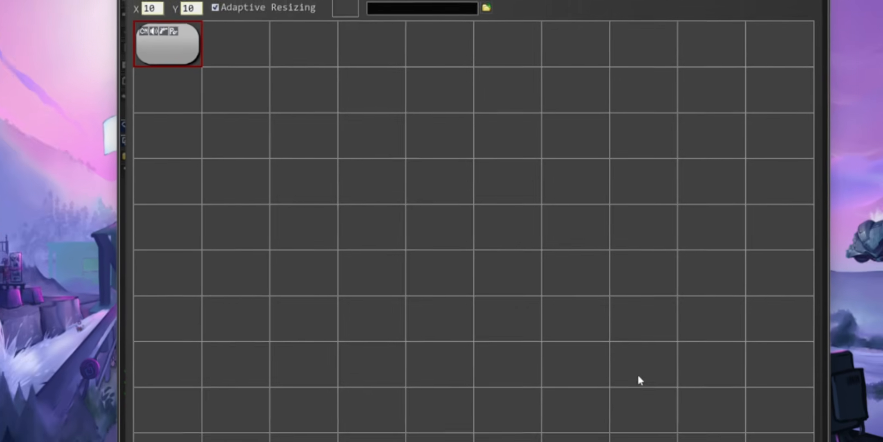
Step: Save Deck 1, then reopen it and set the first button's display text to Legend
left_click(738, 47)
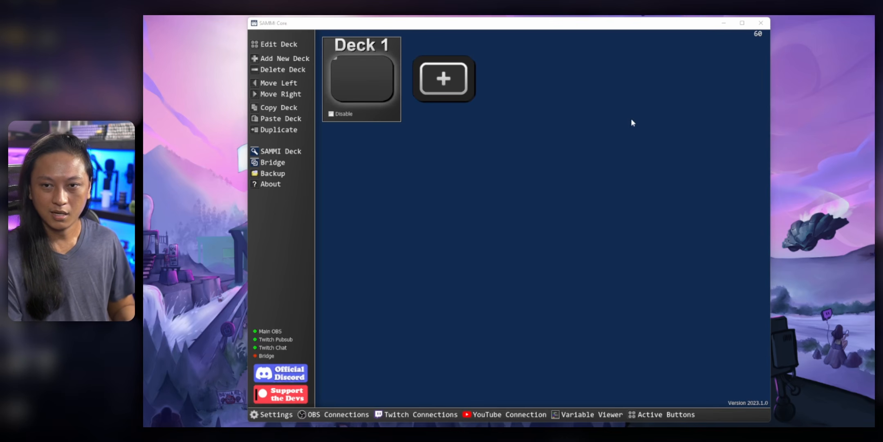
double_click(361, 79)
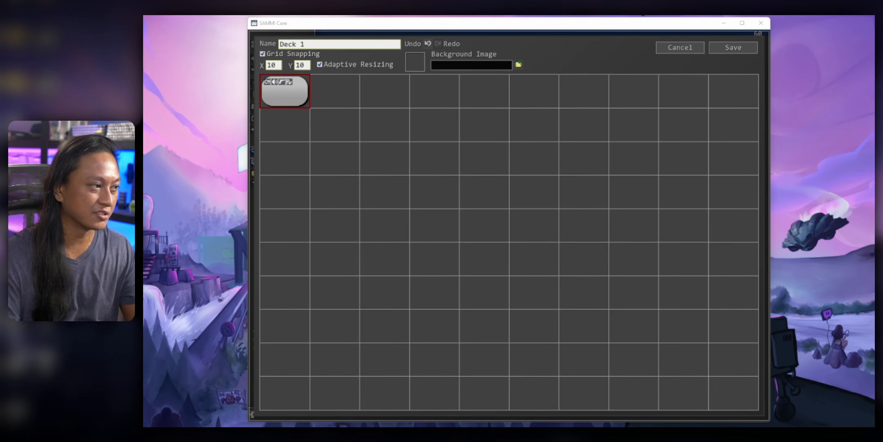
right_click(305, 100)
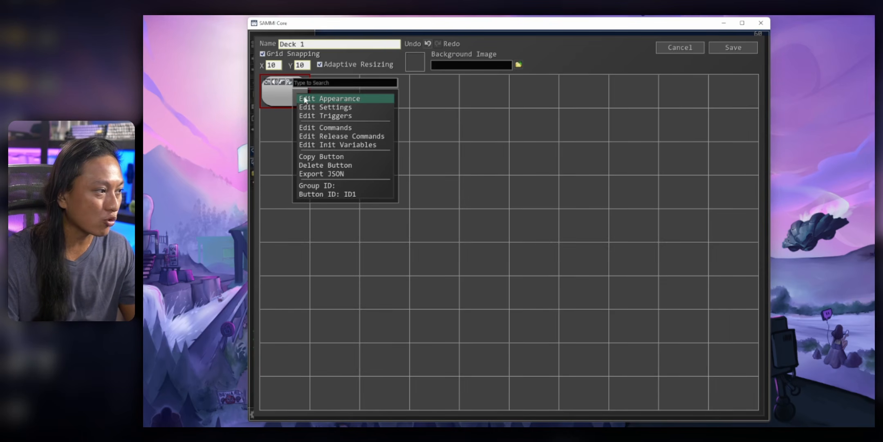
left_click(357, 98)
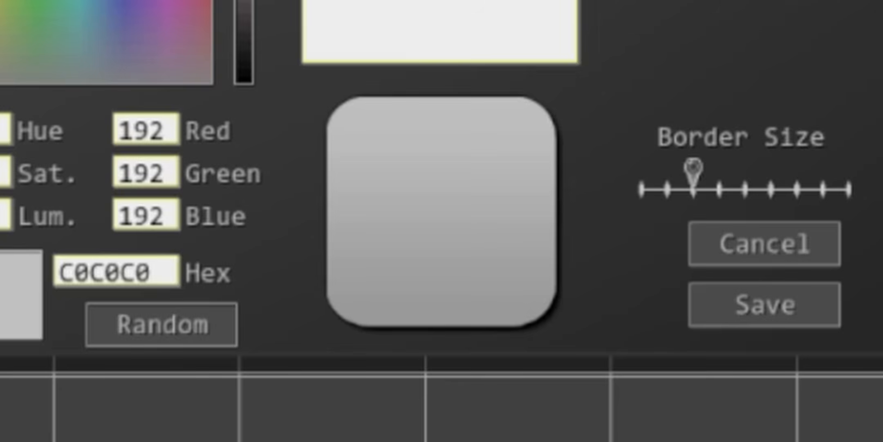
type("Legend")
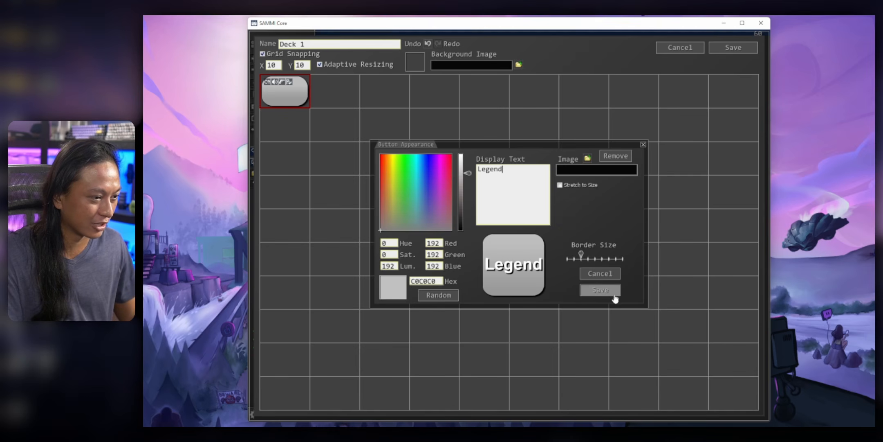
left_click(765, 305)
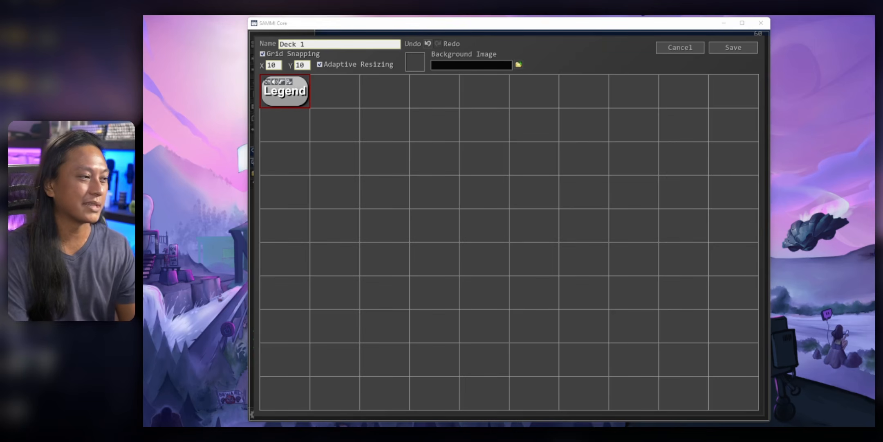
Step: Create a second button in the cell beside Legend and add a Twitch: Send Chat Message command to it
left_click(347, 88)
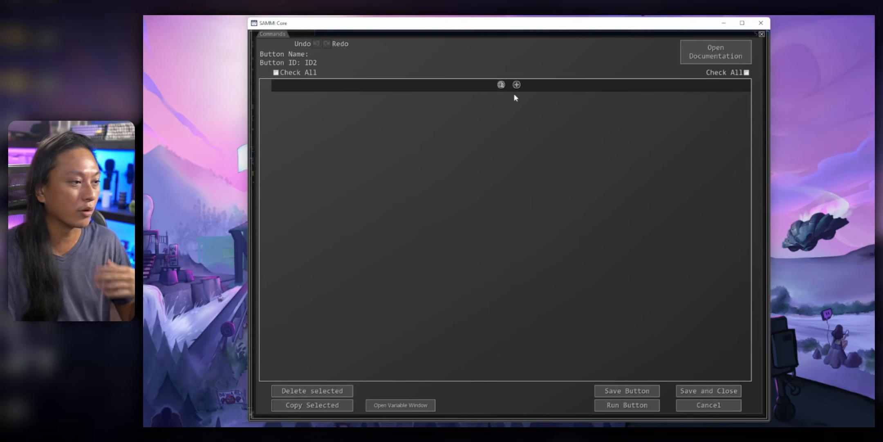
left_click(516, 84)
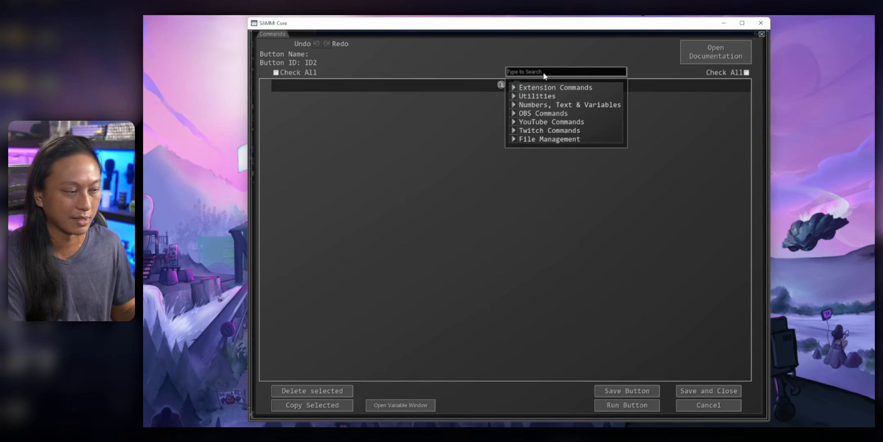
type("send")
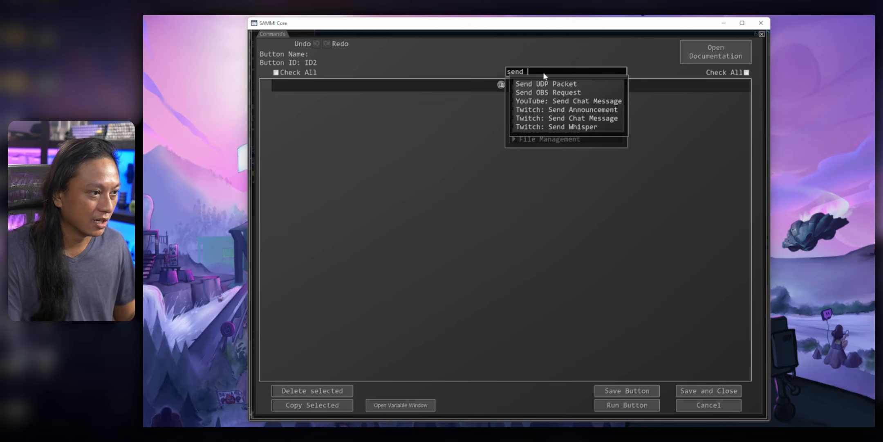
left_click(616, 117)
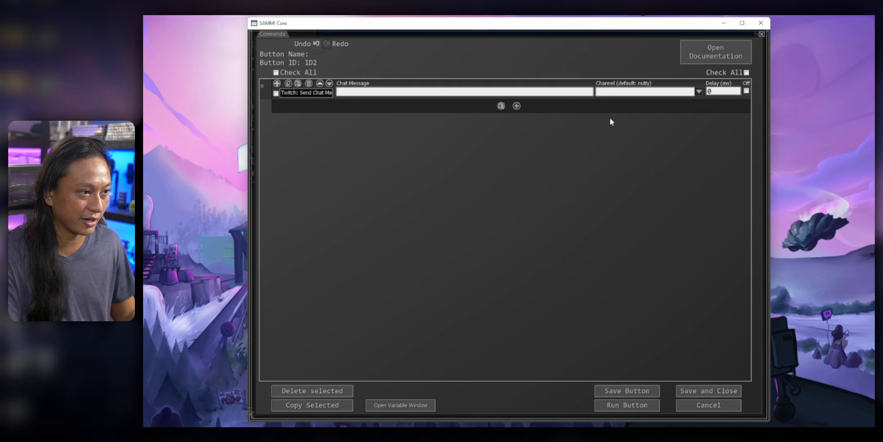
Step: Enter "Hey you, I just bought a really expensive Gameboy and I want you to pay for it" as the command's chat message
left_click(395, 92)
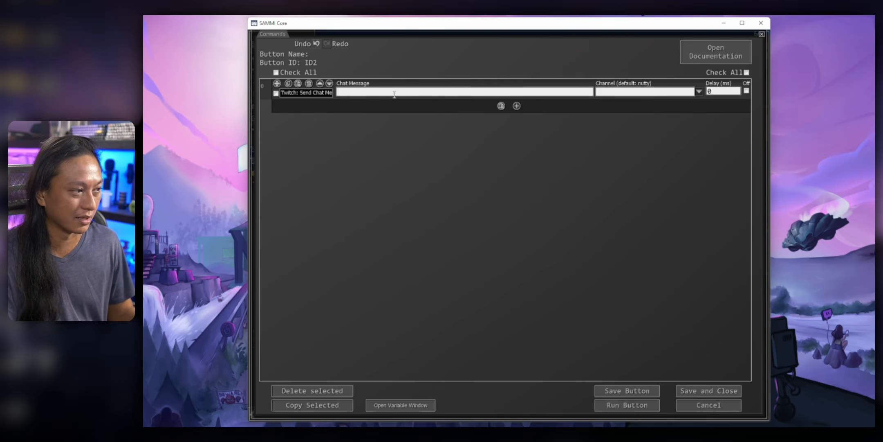
type("Hey you, I ")
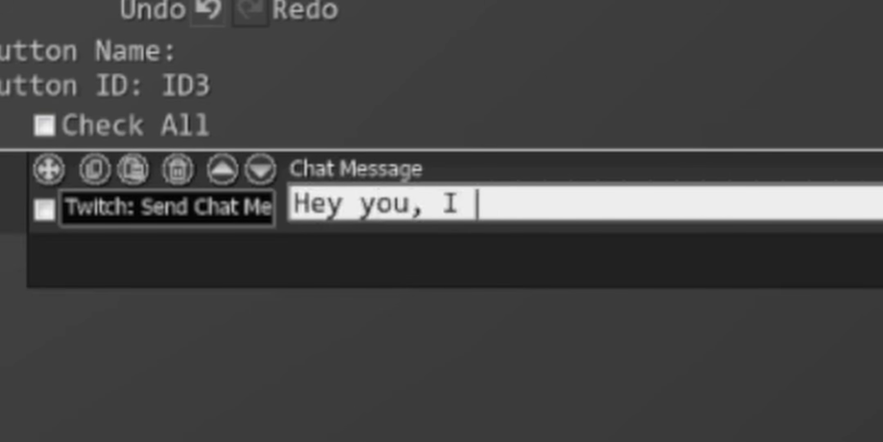
type("just bought a rea")
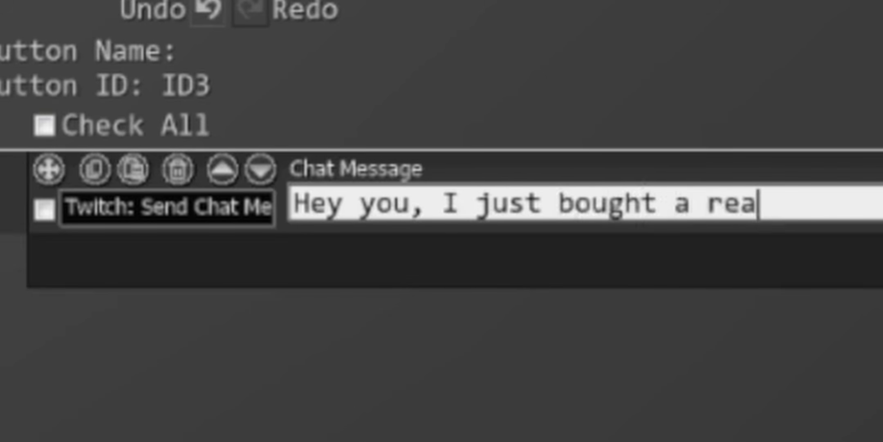
type("lly expensive Gameboy ah")
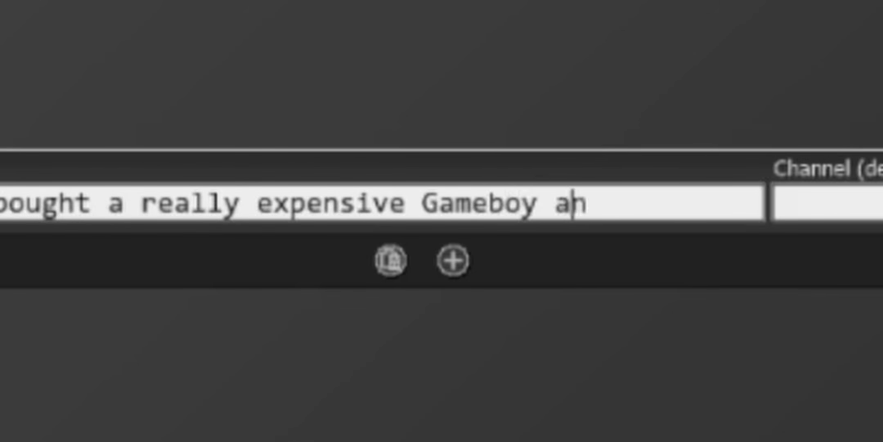
type("you ")
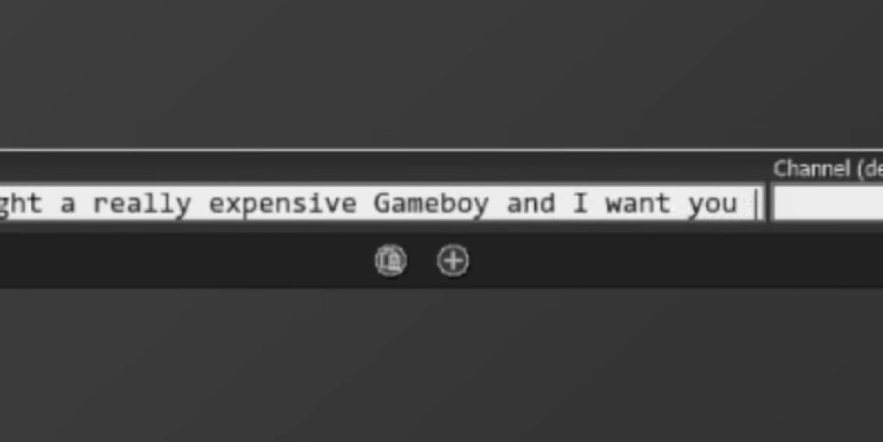
type("to pay for it")
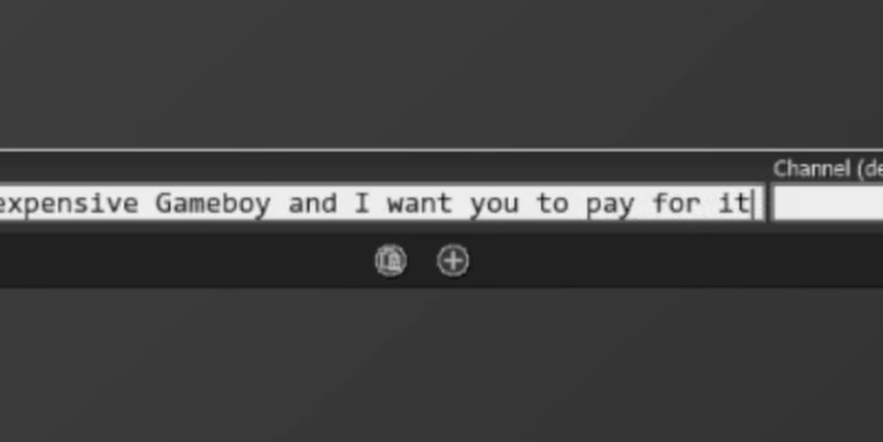
type(". So giv")
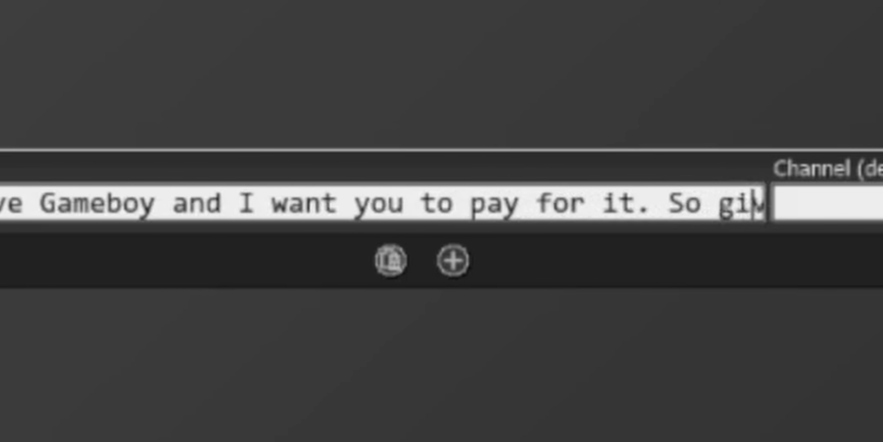
type("e me money on")
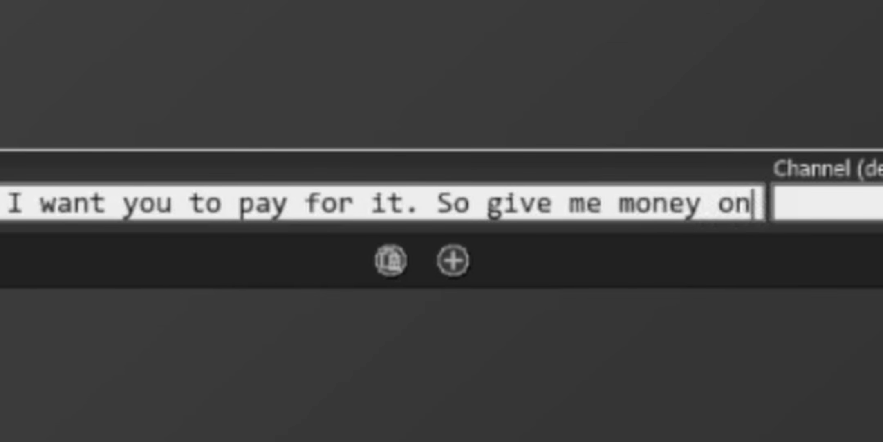
type(" Patreon")
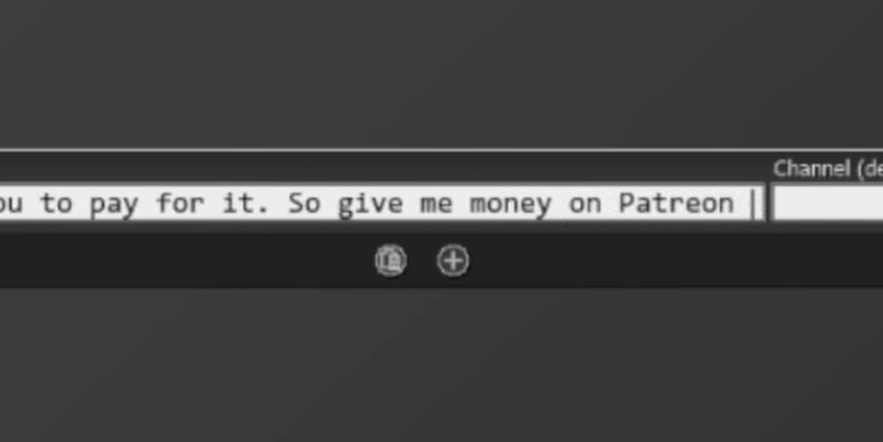
key("BackSpace")
type(".")
type("https://www.patreon.com/nuttylmao")
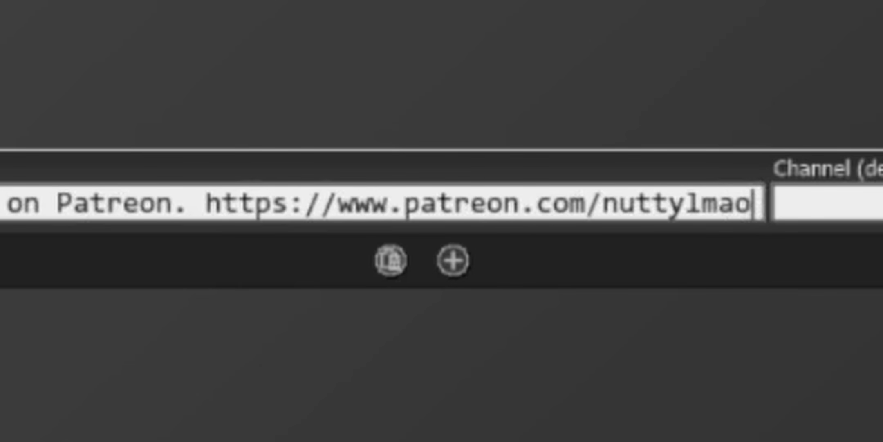
left_click(627, 390)
left_click(704, 399)
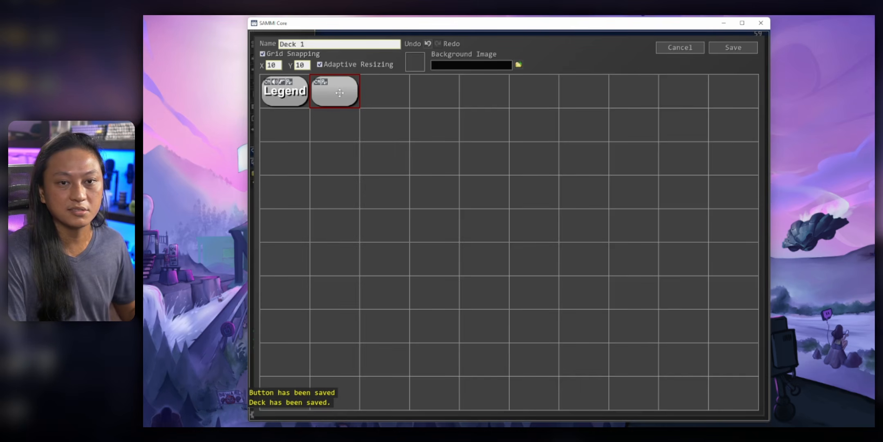
Step: Add a Twitch Chat trigger with the message !shill to the second button and save the triggers
right_click(339, 93)
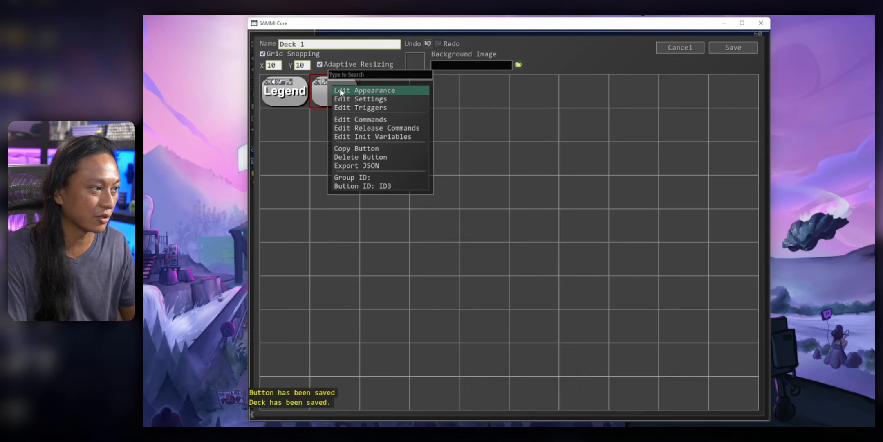
left_click(392, 107)
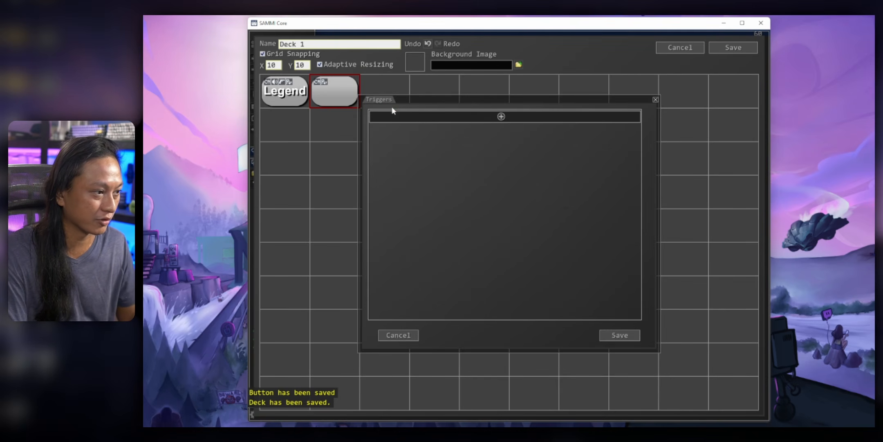
left_click(500, 117)
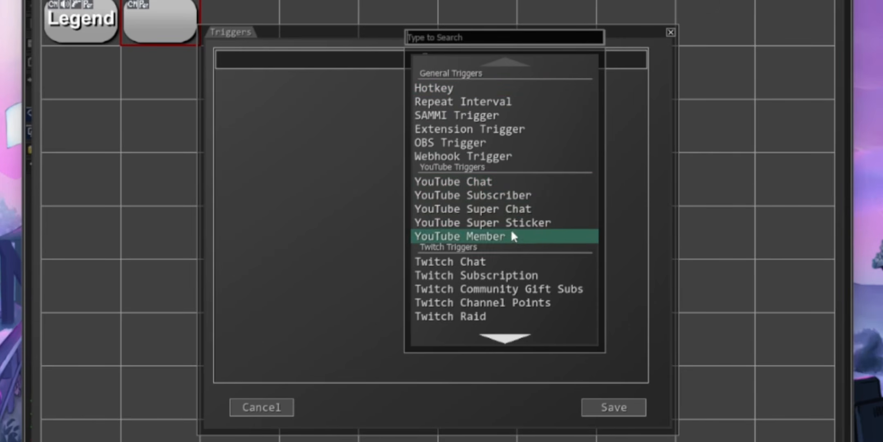
scroll(513, 231, "down", 1)
left_click(530, 237)
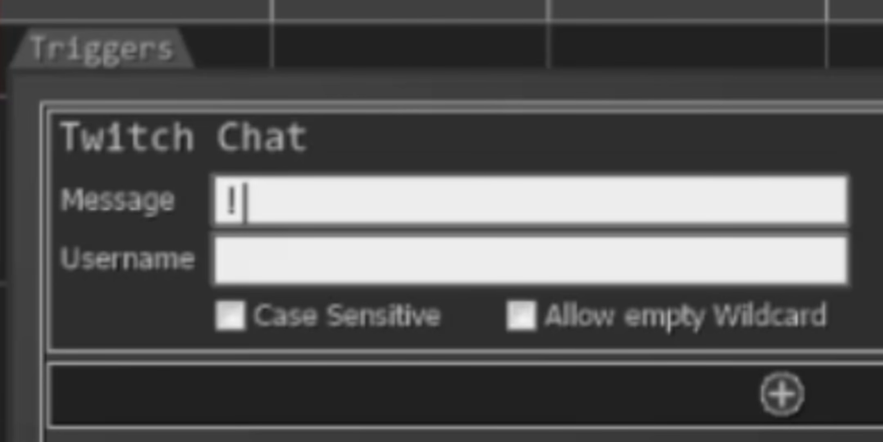
type("shill")
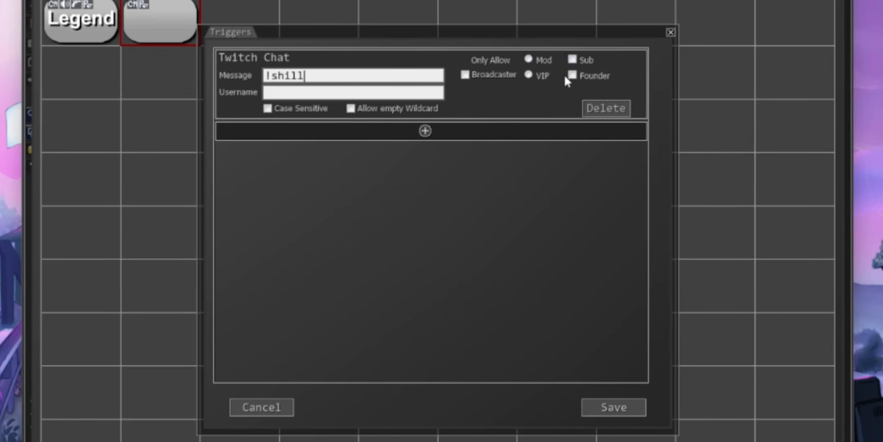
left_click(618, 411)
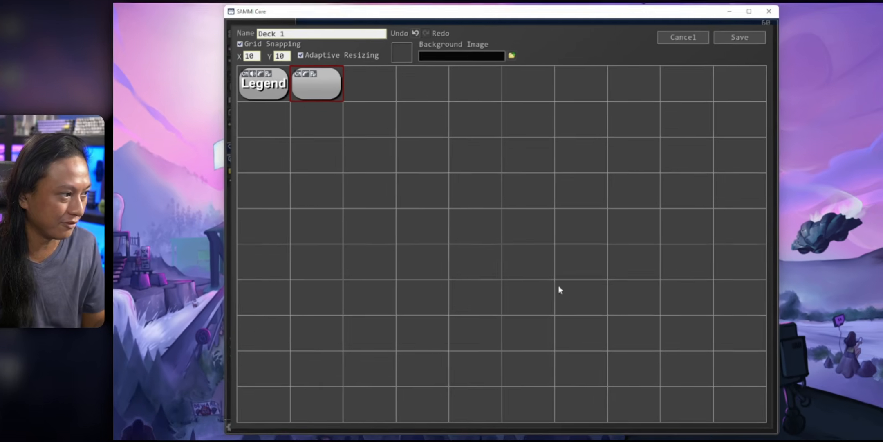
Step: Set the second button's display text to Shill and save the deck
right_click(160, 7)
left_click(223, 19)
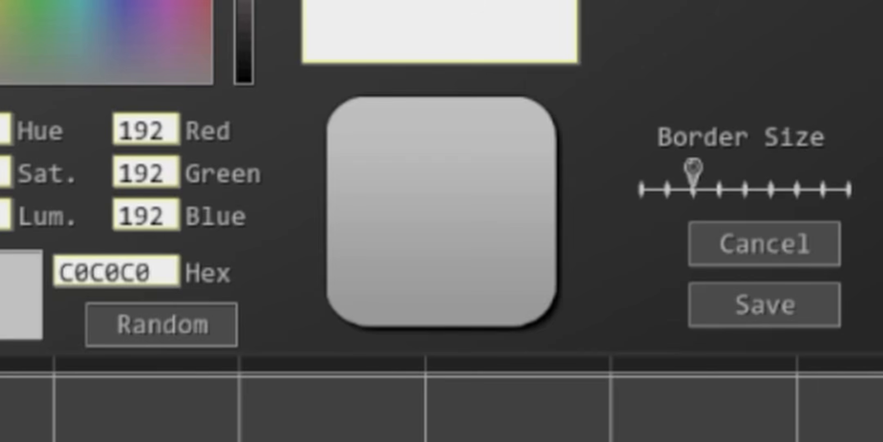
type("Shill")
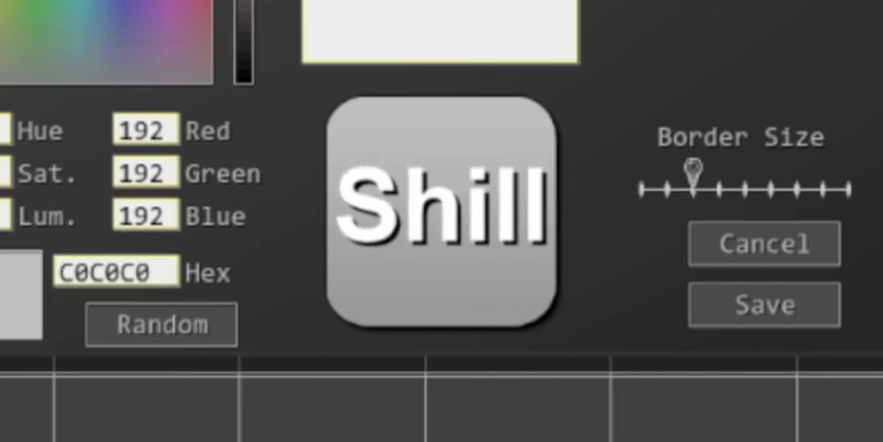
left_click(764, 304)
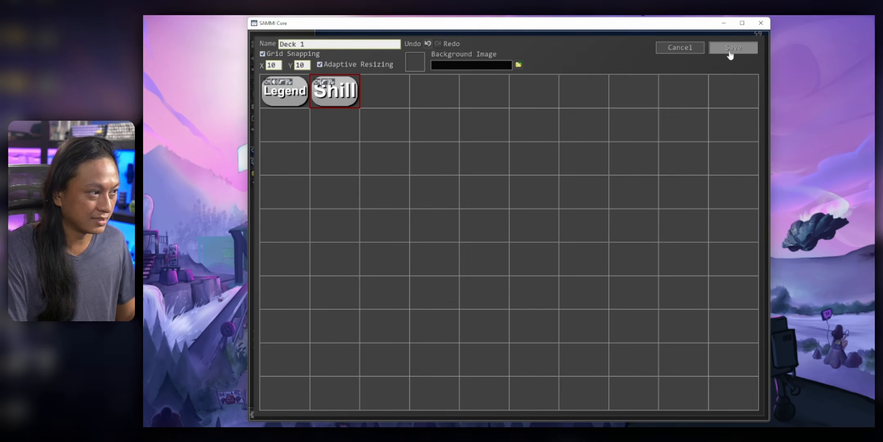
left_click(730, 48)
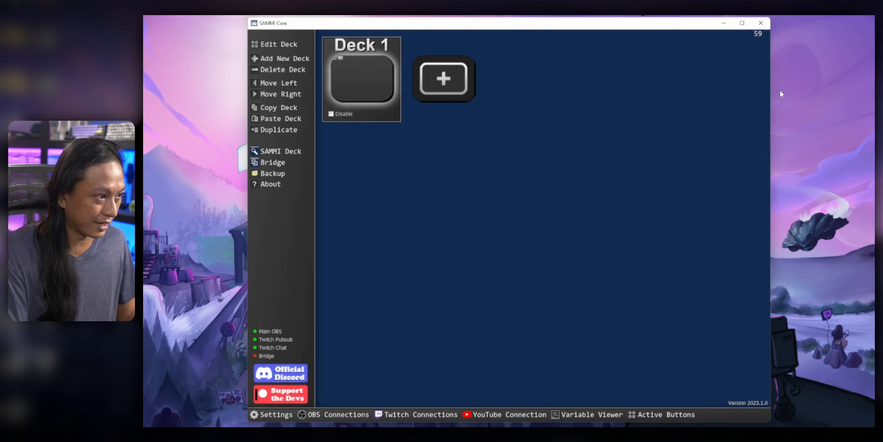
Step: Switch to the Twitch stream chat, send !shill to test the trigger, and return to SAMMI Core
key("alt+Tab")
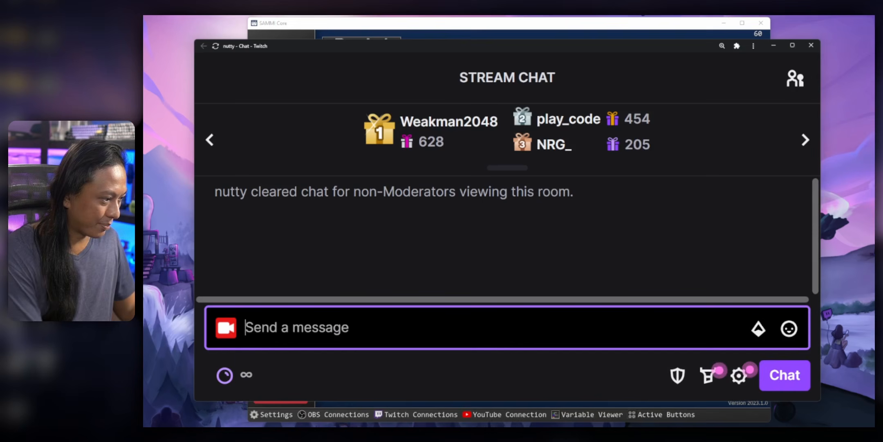
type("!sd")
key("BackSpace")
type("hill")
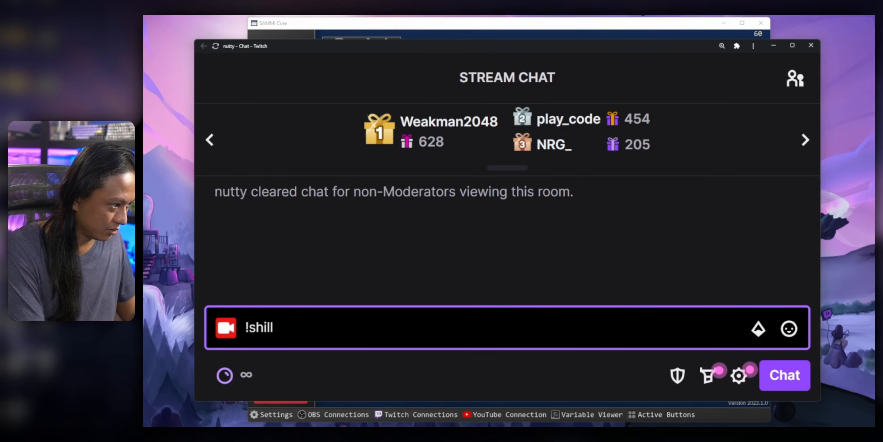
key("Return")
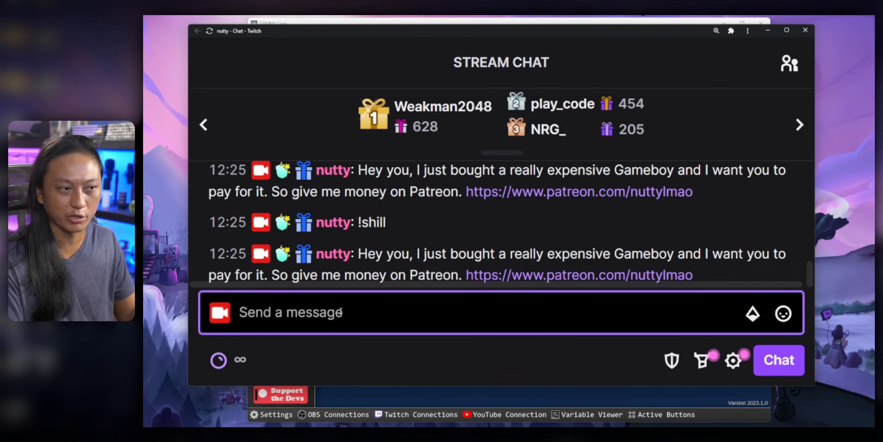
left_click(771, 30)
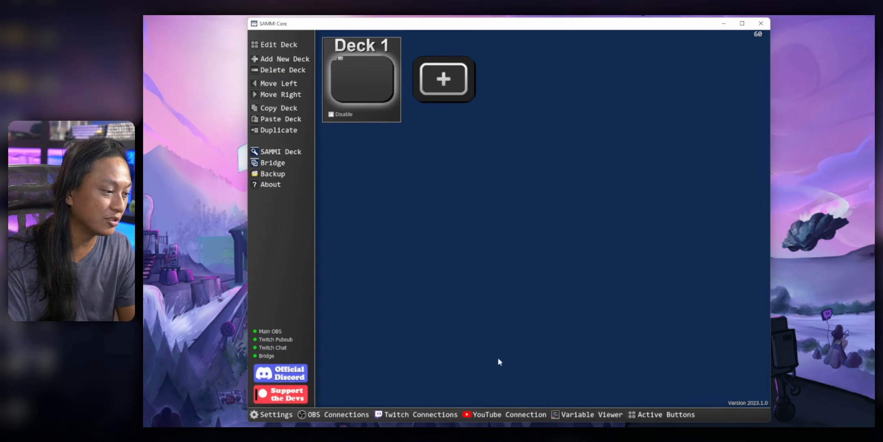
Step: Set the bot account as the one that joins chat in the Twitch connections, then close the connections and confirm
left_click(423, 414)
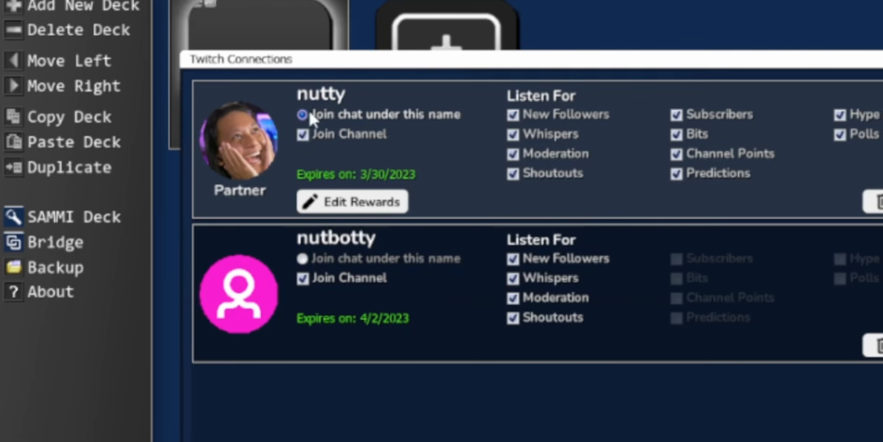
left_click(302, 258)
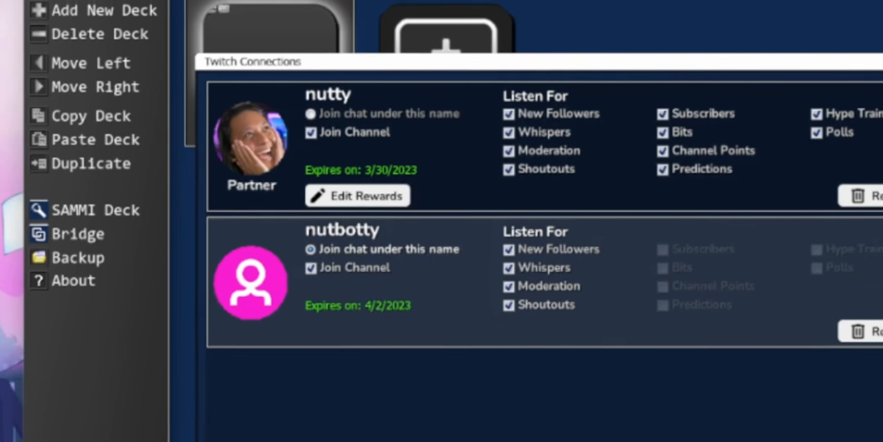
left_click(667, 354)
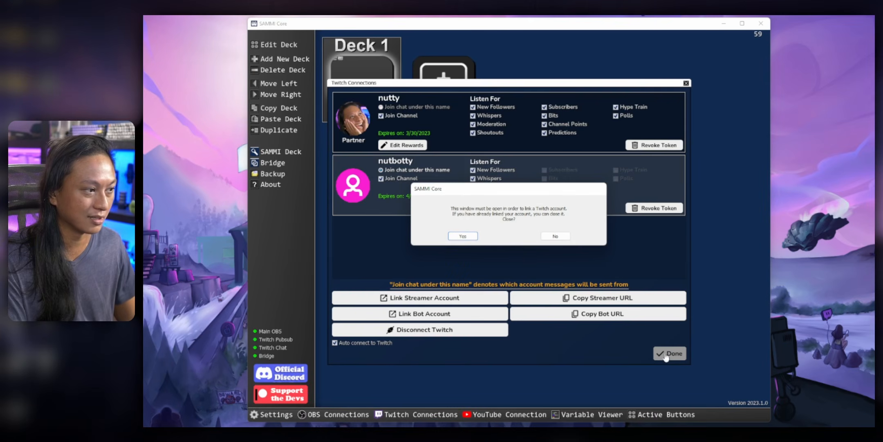
left_click(463, 236)
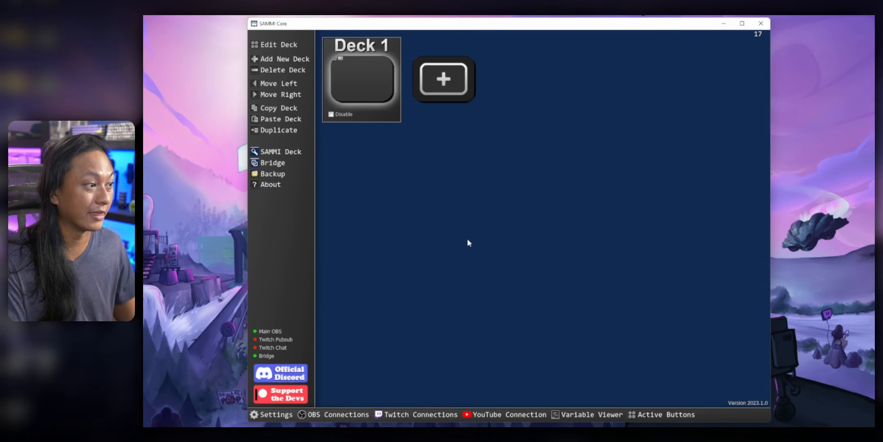
Step: Set the channel of the Shill button's chat message in Deck 1 to the streamer's channel and save the button and deck
double_click(356, 92)
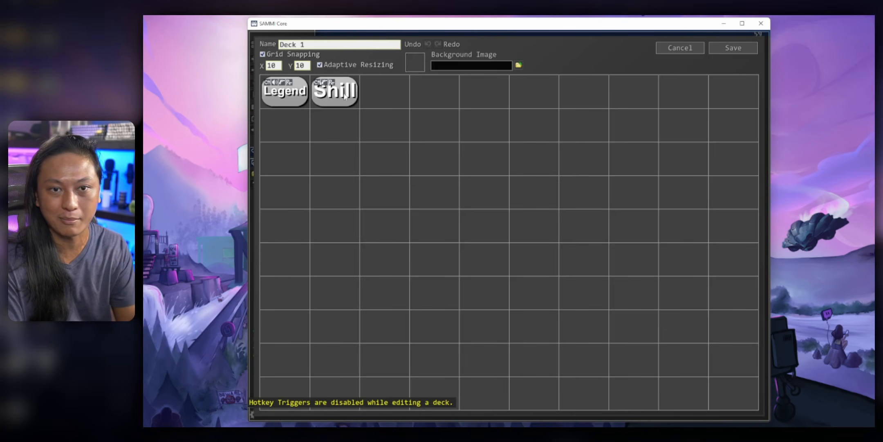
double_click(341, 99)
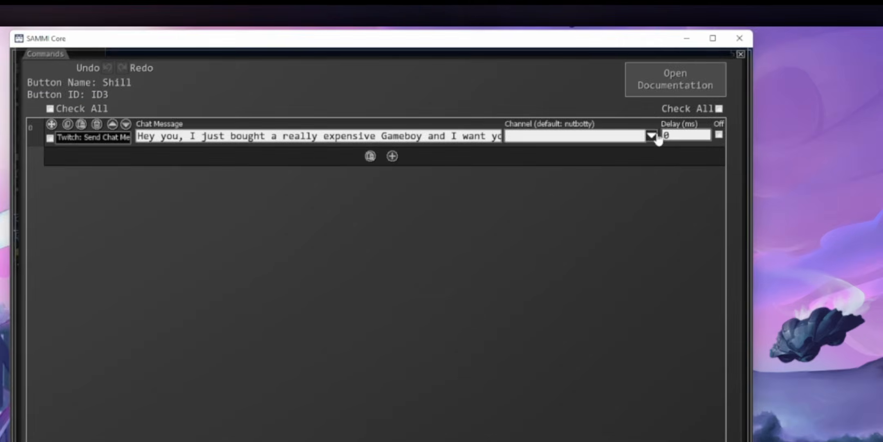
left_click(699, 92)
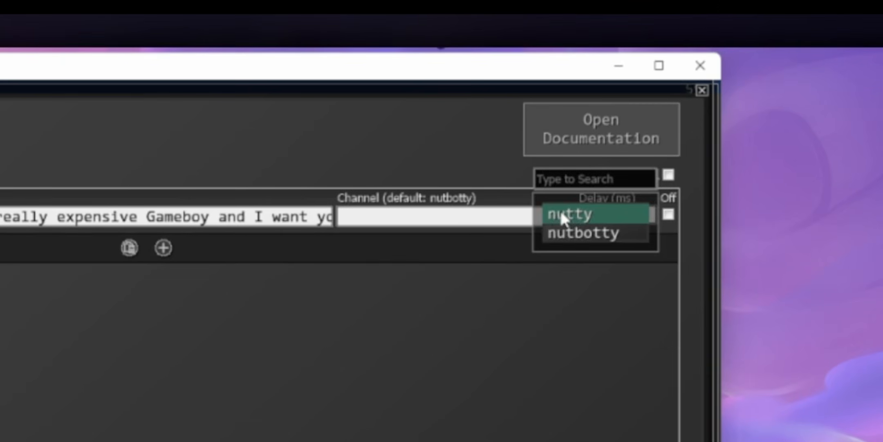
left_click(595, 214)
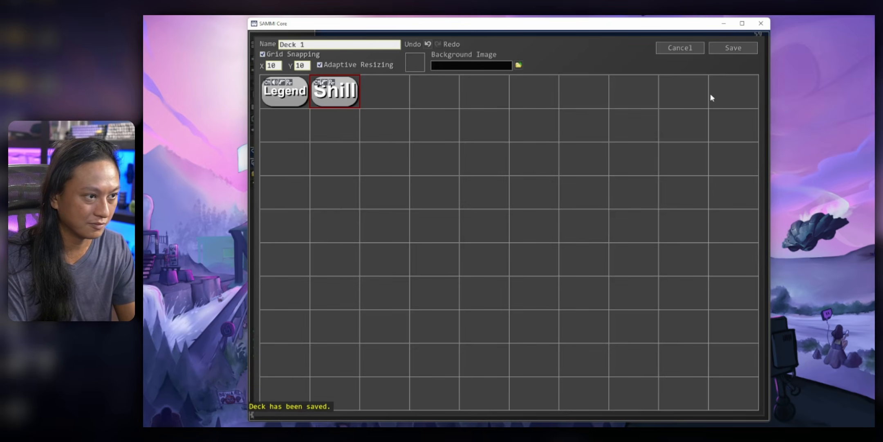
left_click(732, 48)
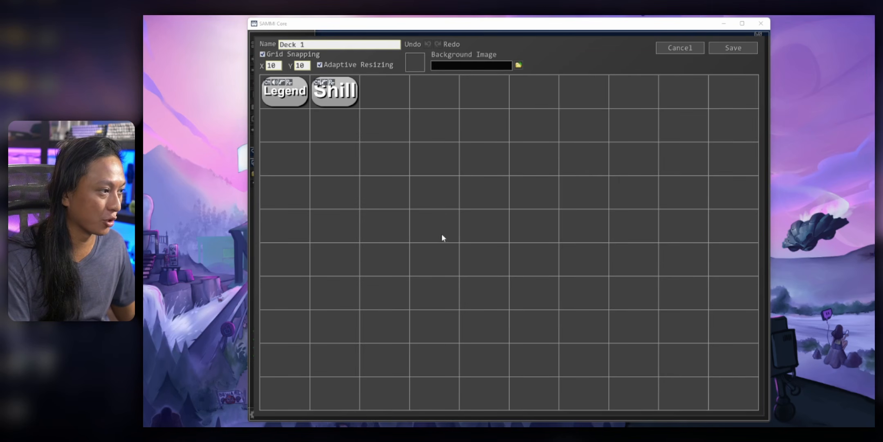
Step: Add a third button beside Shill in Deck 1, give it a Switch Scene command with a target scene, and save it
double_click(391, 92)
right_click(391, 92)
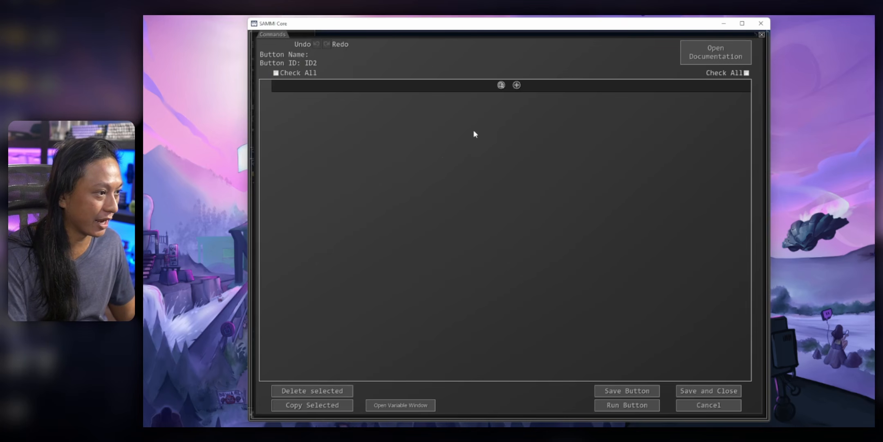
left_click(517, 86)
type("scene")
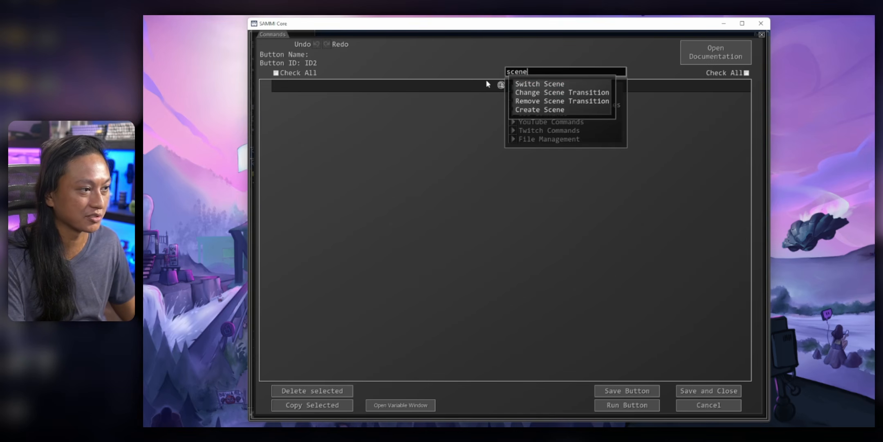
left_click(553, 86)
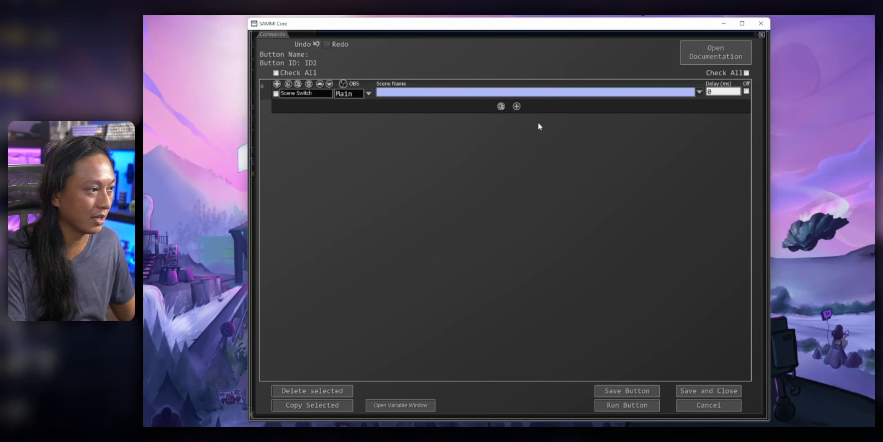
left_click(699, 91)
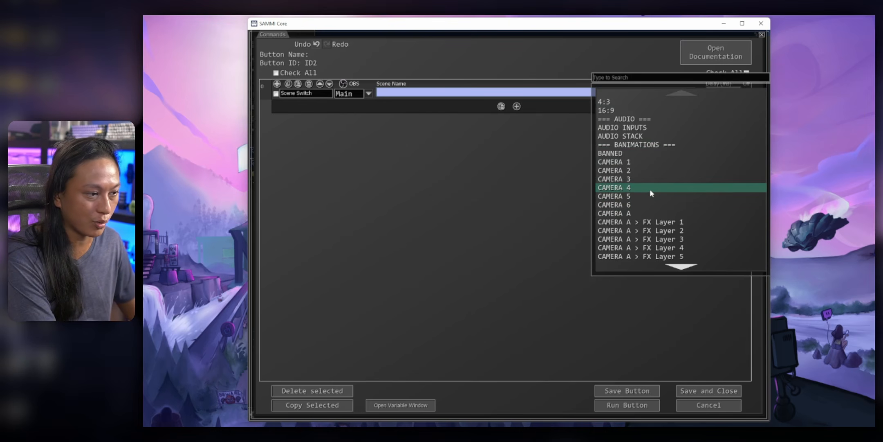
scroll(650, 189, "up", 2)
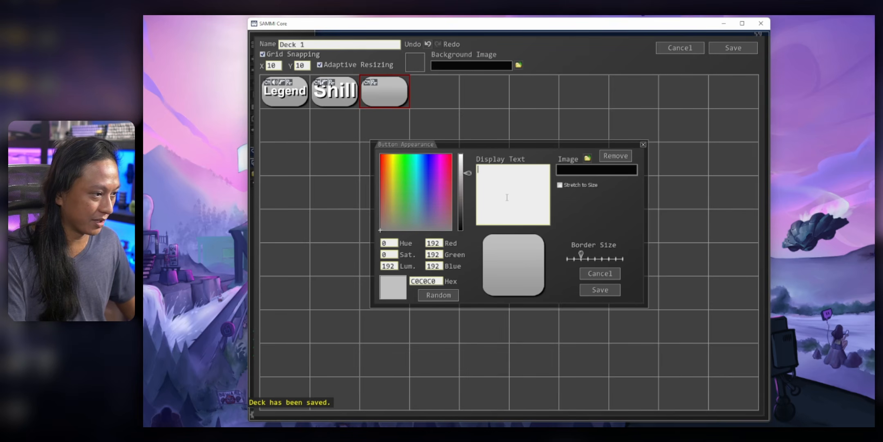
Step: Set the third button's display text to Webcam, leave its triggers empty, and save the deck
type("Webcam")
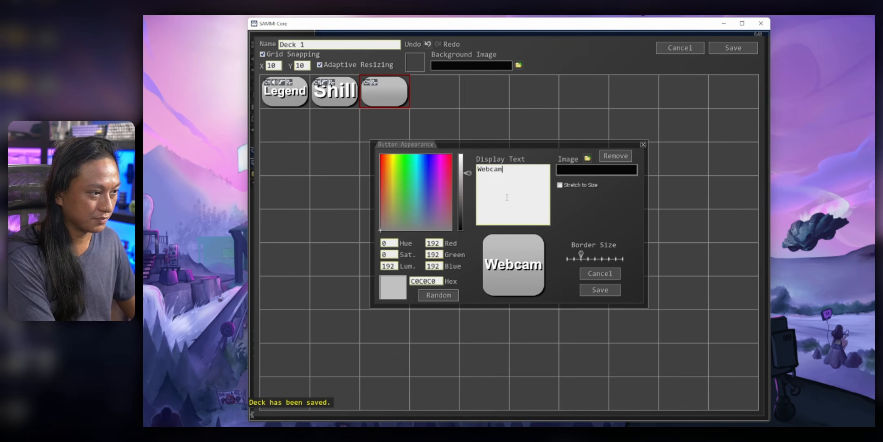
left_click(600, 290)
right_click(388, 90)
left_click(430, 107)
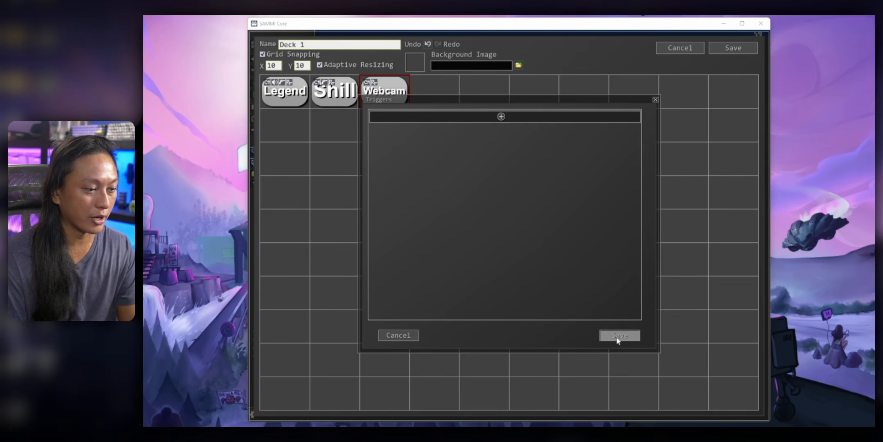
left_click(617, 336)
left_click(735, 47)
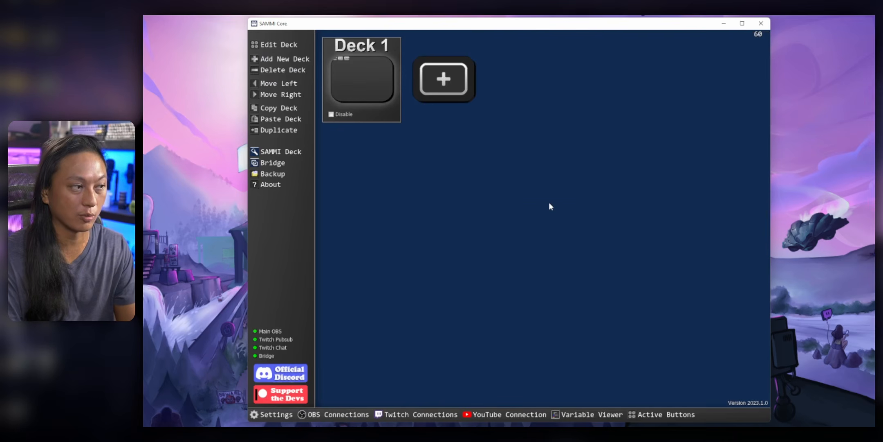
Step: Open the streamer account's channel points rewards from the Twitch connections and look through the list
left_click(403, 415)
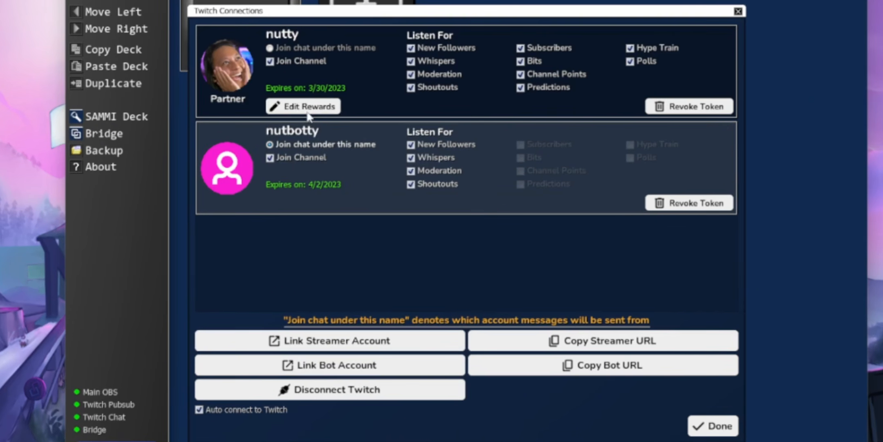
left_click(334, 107)
scroll(475, 143, "down", 5)
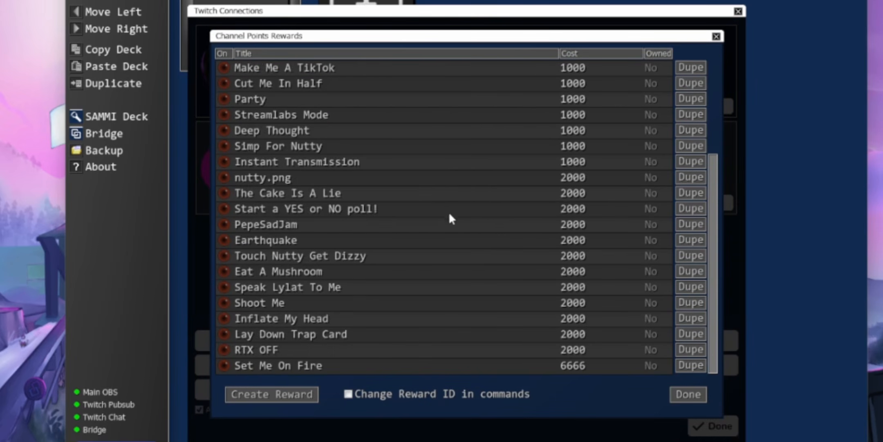
scroll(441, 251, "up", 4)
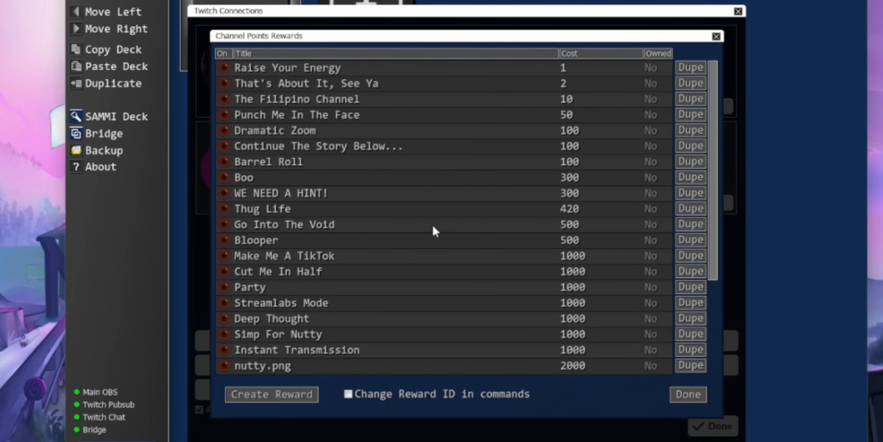
scroll(434, 230, "down", 4)
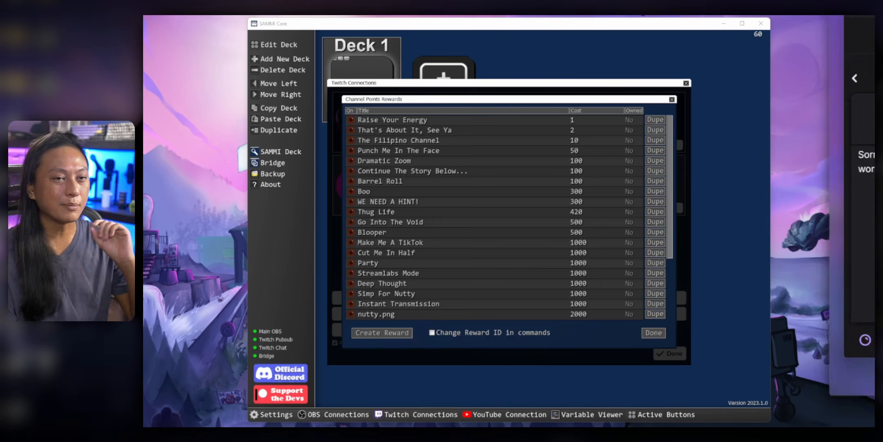
Step: Switch to the Twitch stream chat to check its rewards panel, then return to SAMMI Core
left_click_drag(875, 17, 446, 36)
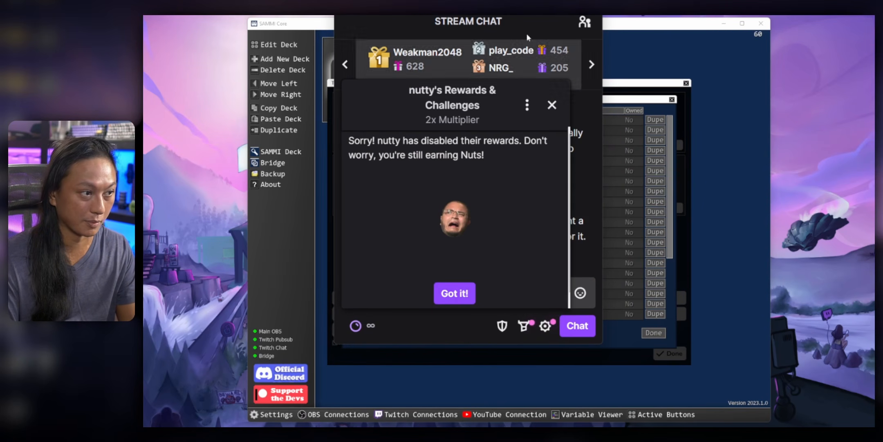
left_click_drag(527, 34, 452, 58)
left_click(527, 87)
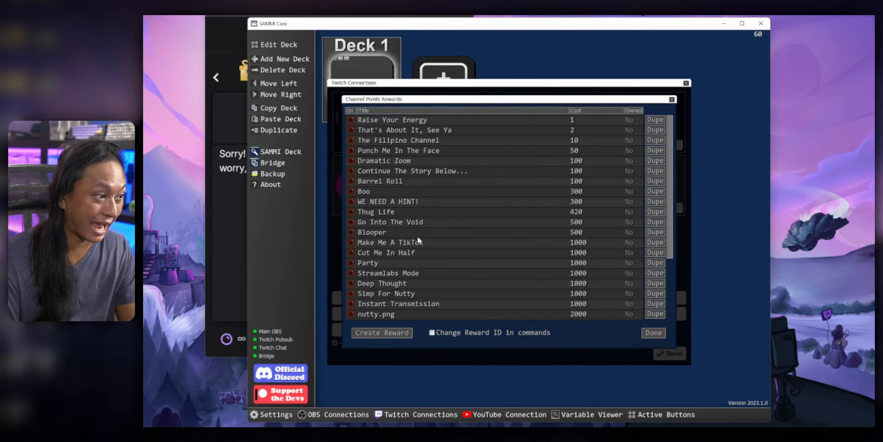
Step: Create a channel points reward named Switch To Webcam costing 1, then close the rewards list and the Twitch connections
left_click(382, 332)
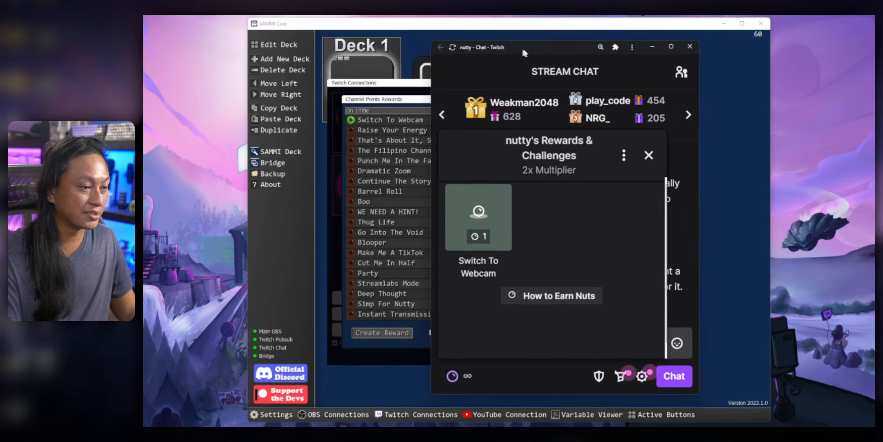
left_click_drag(522, 45, 631, 75)
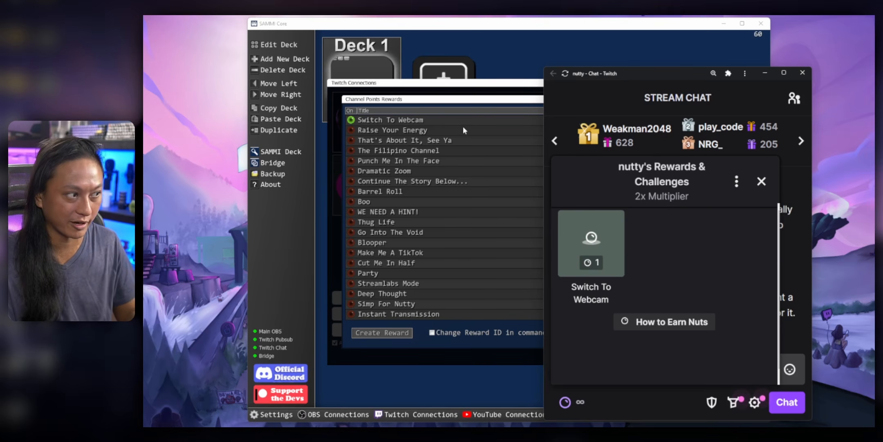
left_click(458, 87)
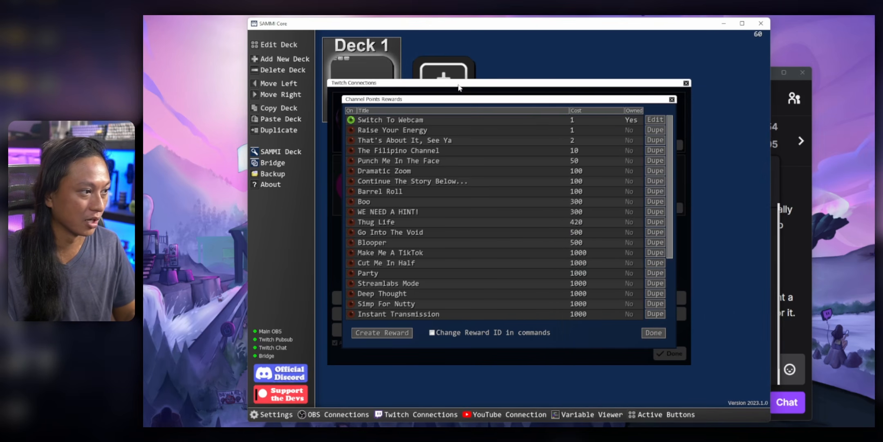
left_click(654, 333)
left_click(670, 355)
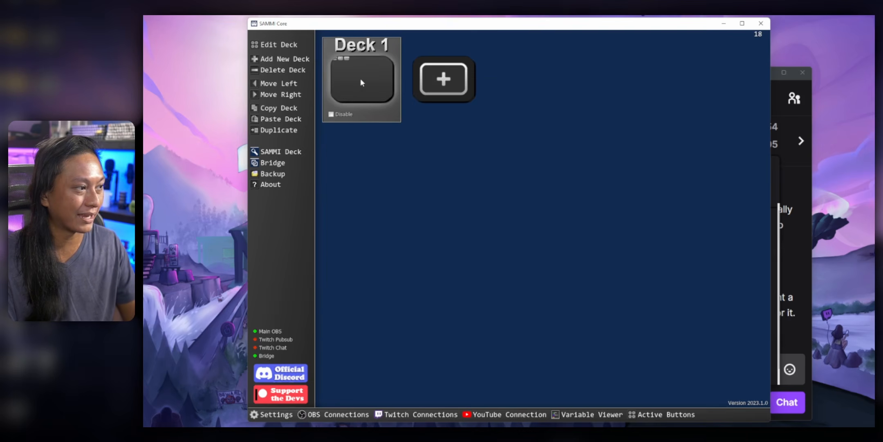
Step: Add a Twitch Channel Points trigger to the Webcam button in Deck 1
left_click(360, 79)
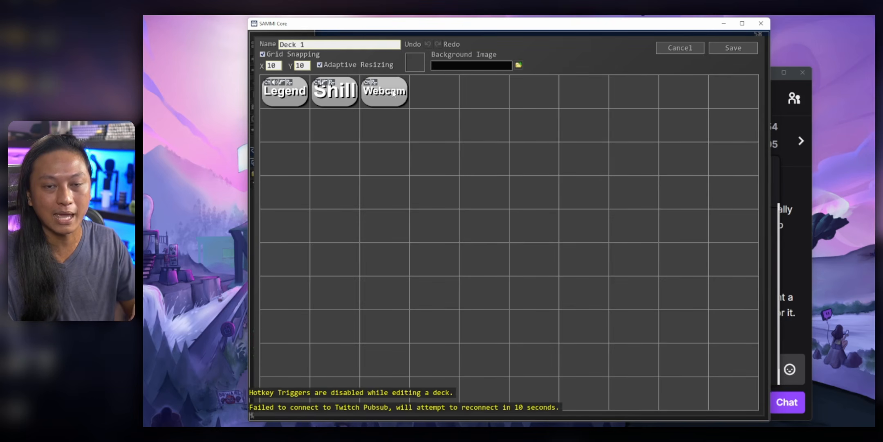
right_click(385, 98)
left_click(430, 111)
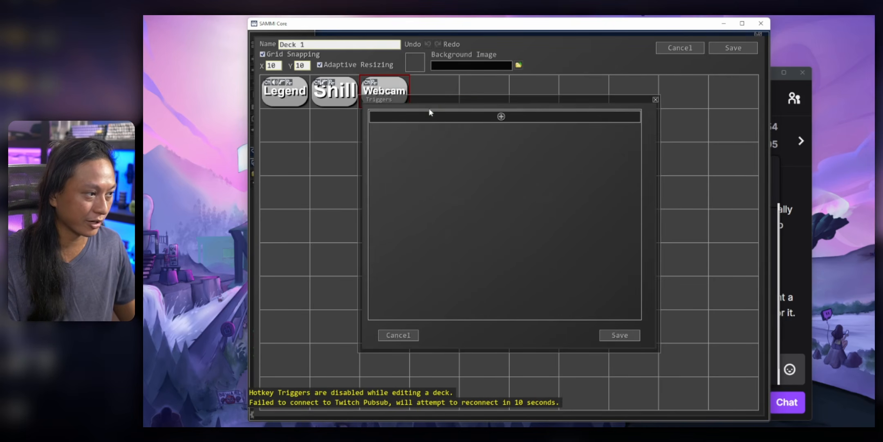
left_click(501, 117)
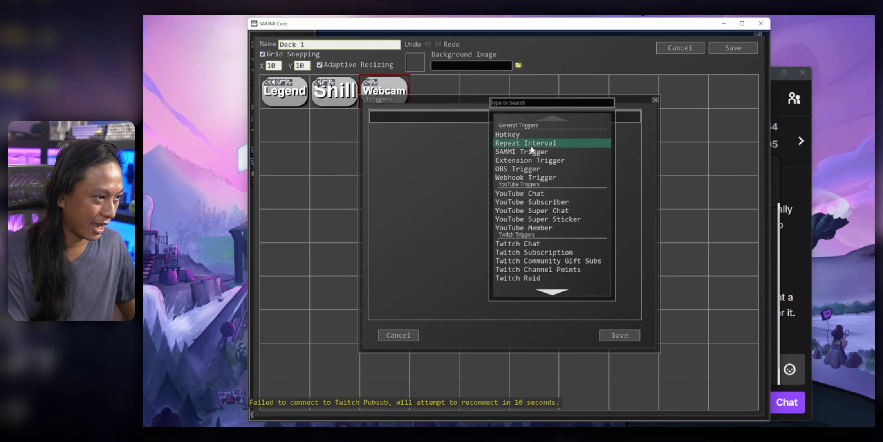
type("chann")
left_click(569, 115)
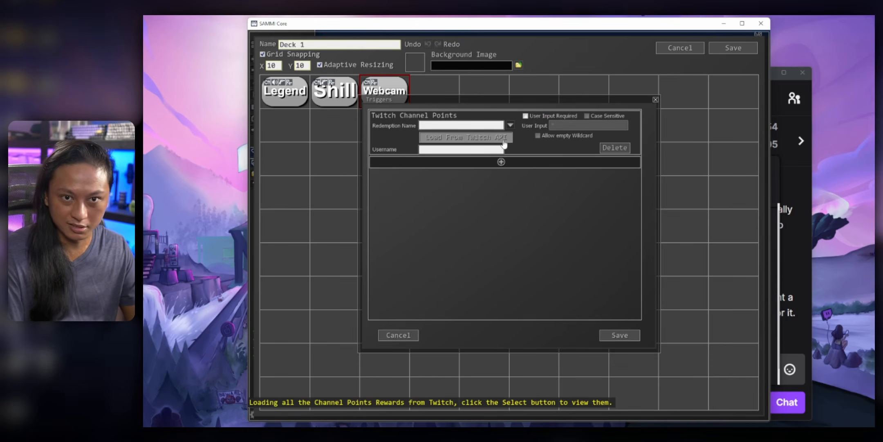
Step: Set the trigger's redemption name to Switch To Webcam, then save the triggers and the deck
left_click(511, 125)
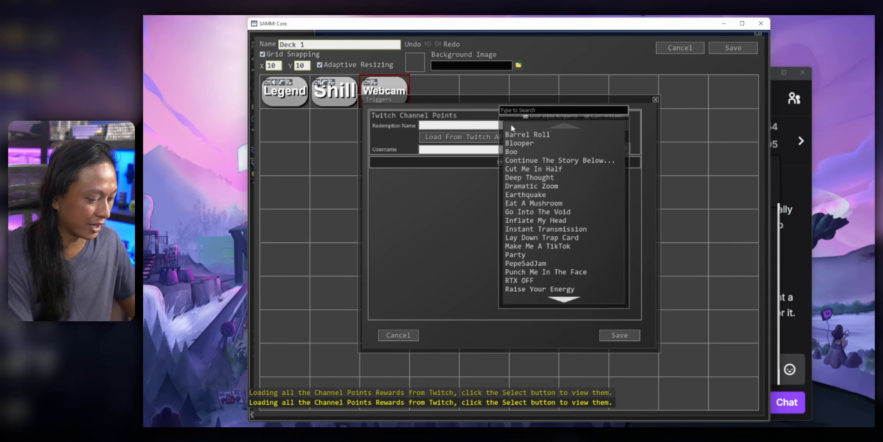
type("switch")
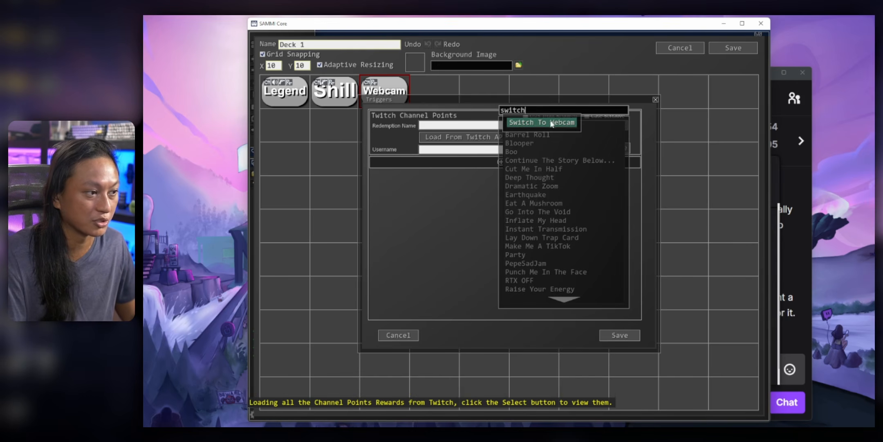
left_click(564, 123)
left_click(620, 335)
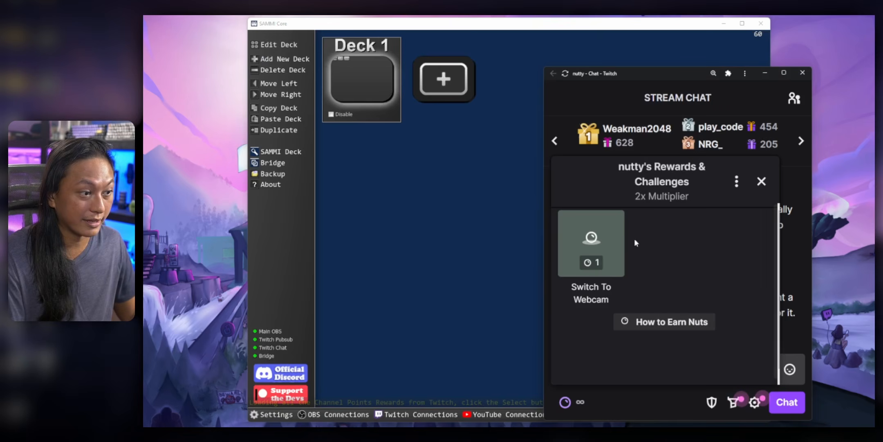
Step: Redeem the Switch To Webcam reward from the rewards panel in the Twitch stream chat
left_click(609, 243)
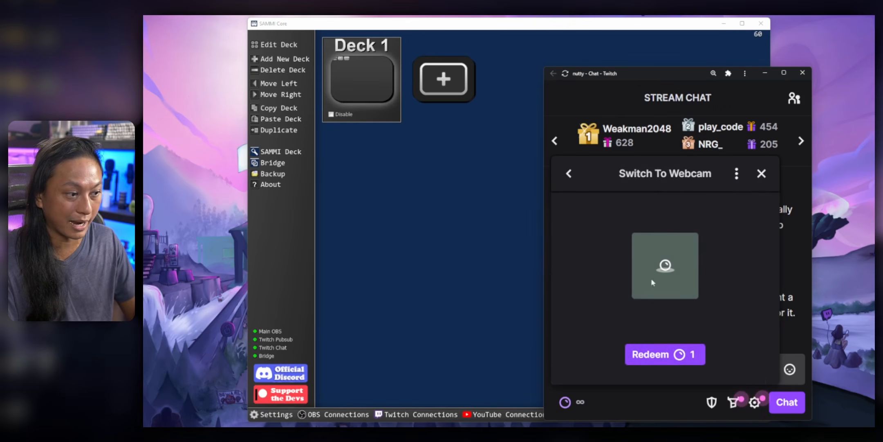
left_click(660, 355)
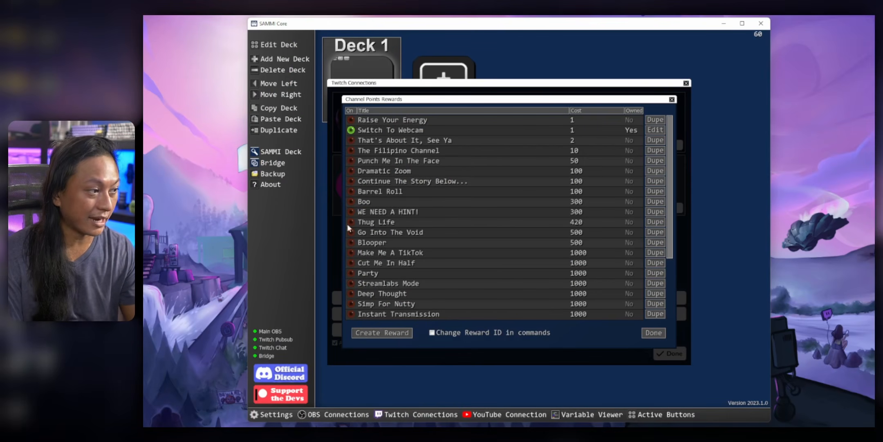
Step: Set the Switch To Webcam reward's cost to 1000, save it, and turn the reward off in SAMMI's rewards list
left_click(392, 130)
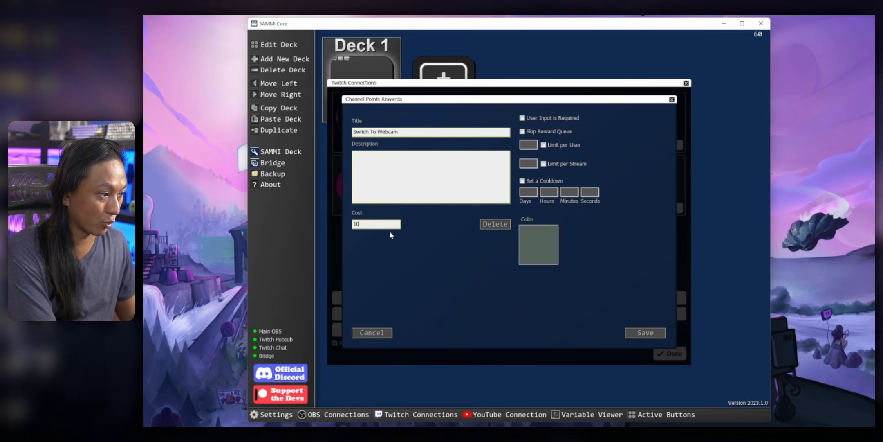
type("000")
left_click(649, 331)
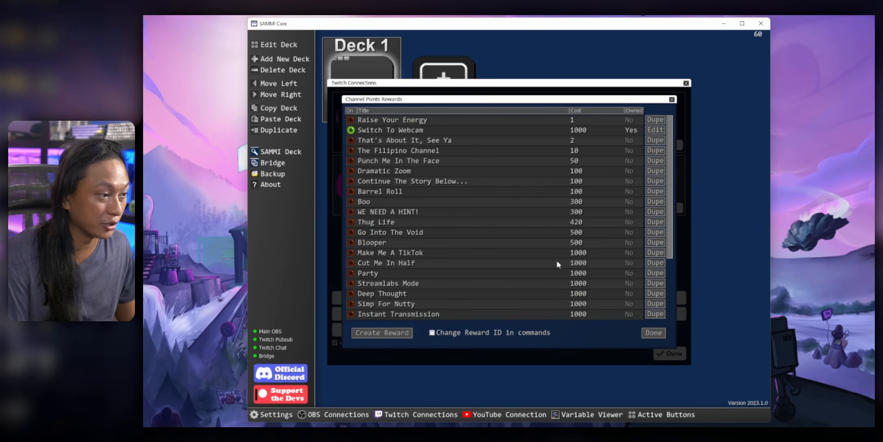
left_click(351, 130)
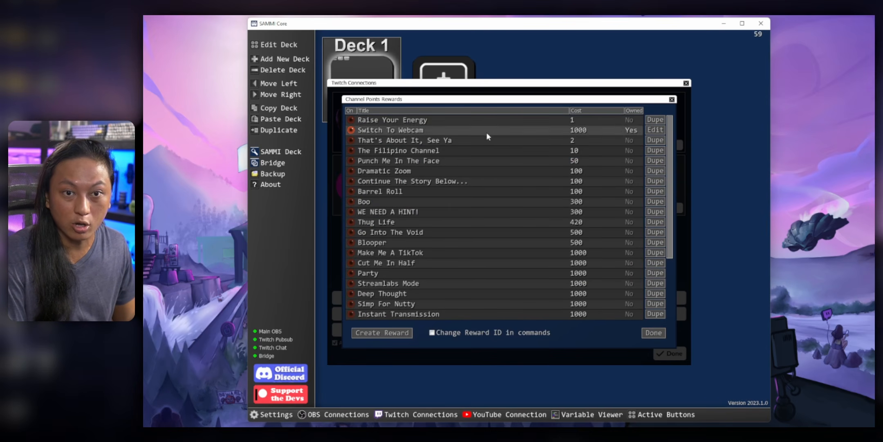
Step: Duplicate the "That's About It, See Ya" channel points reward and switch the copy on
scroll(500, 200, "down", 5)
scroll(497, 242, "up", 4)
scroll(475, 222, "up", 1)
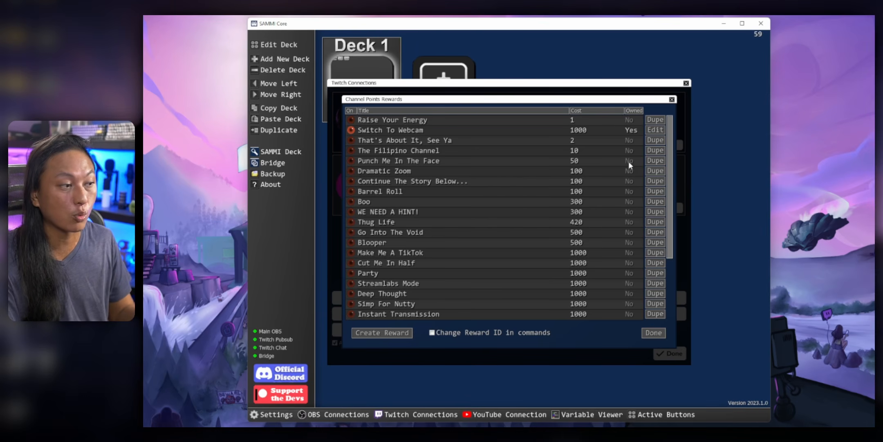
left_click(662, 143)
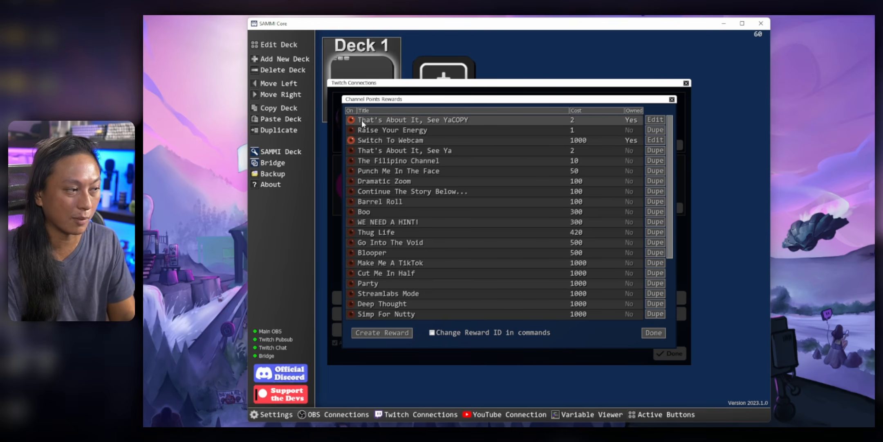
left_click(352, 120)
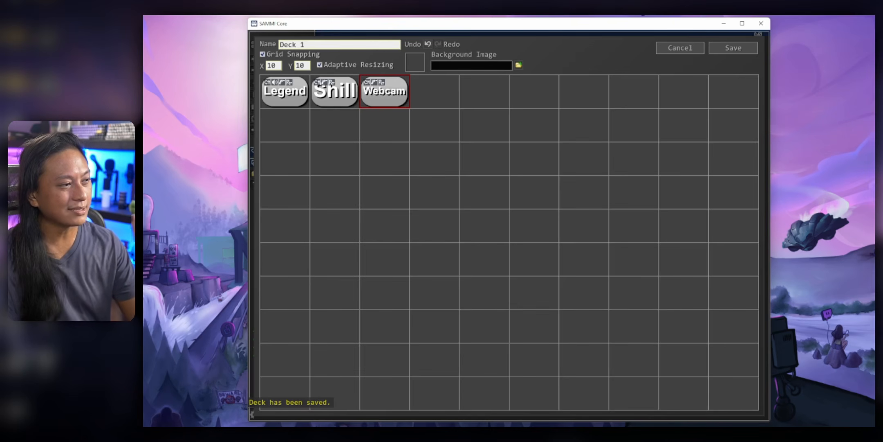
Step: Add a Wait For Timeout command of 3000 ms after the scene switch in the Webcam button's commands
double_click(391, 94)
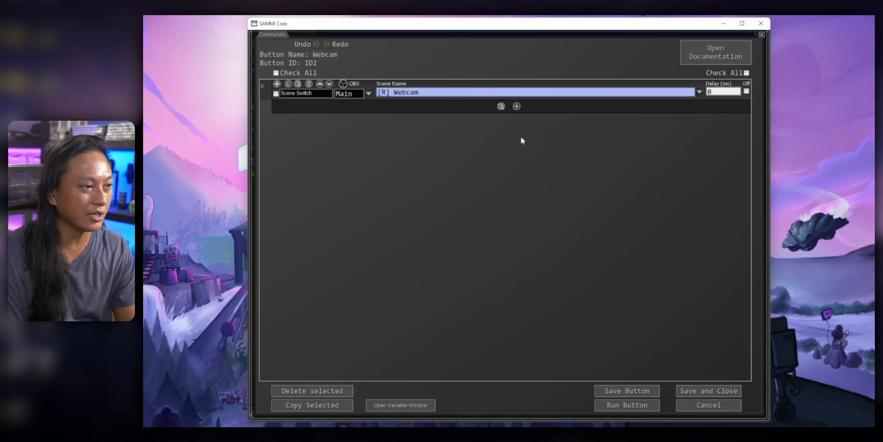
left_click(516, 106)
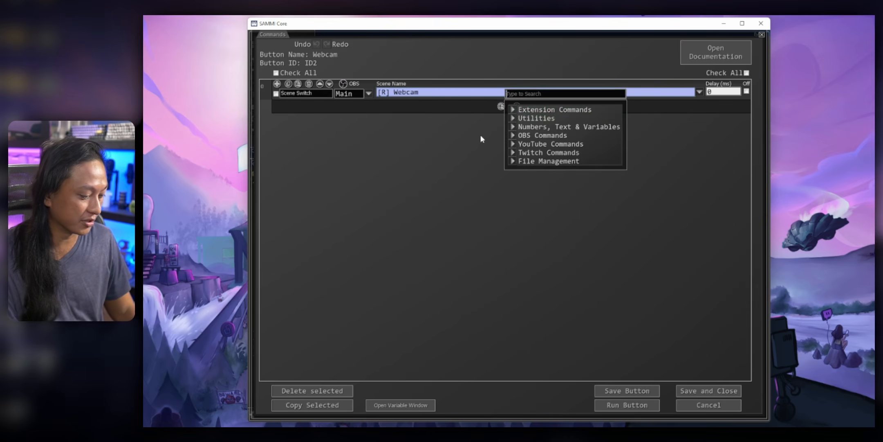
type("wait")
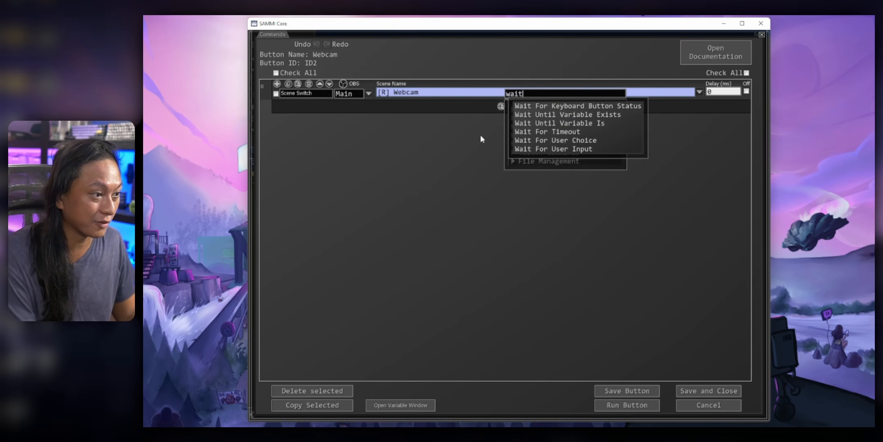
left_click(590, 132)
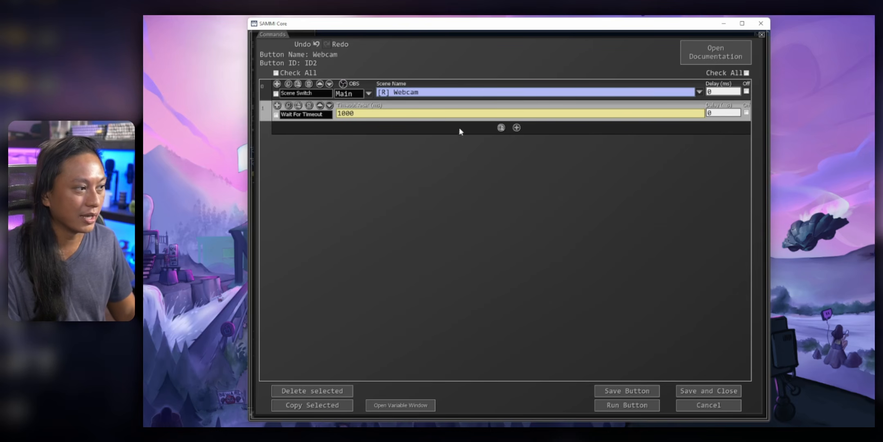
left_click_drag(402, 116, 336, 116)
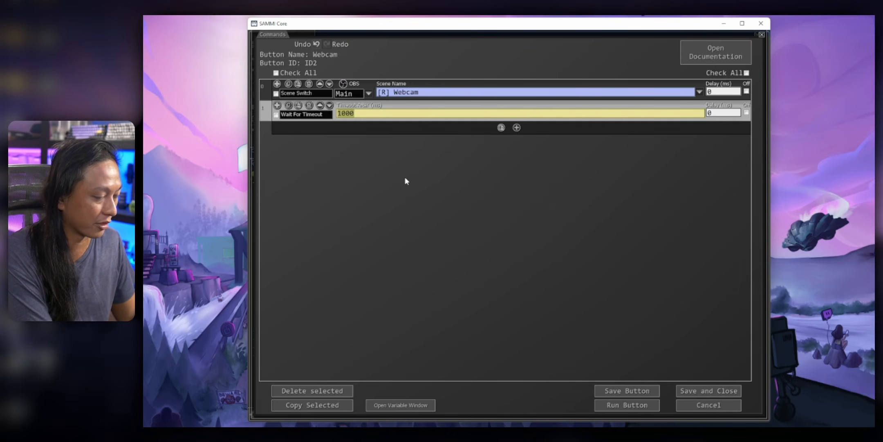
type("3000")
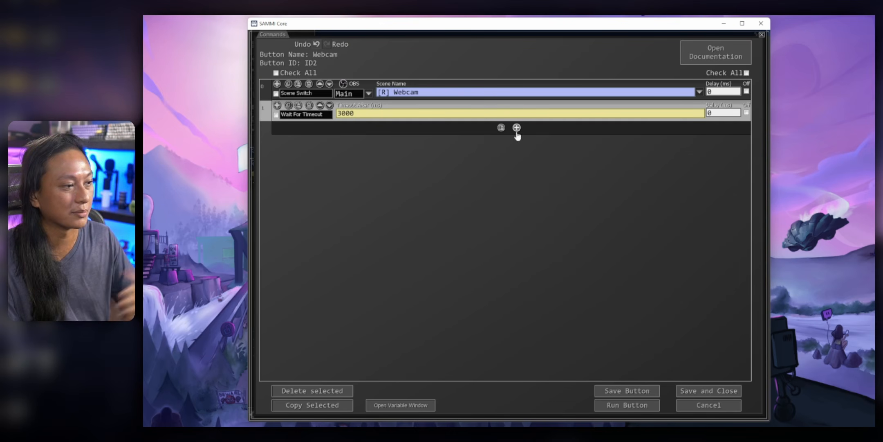
Step: Add a Source Change Visibility command that hides CAMERA A in the [R] Webcam scene
left_click(516, 128)
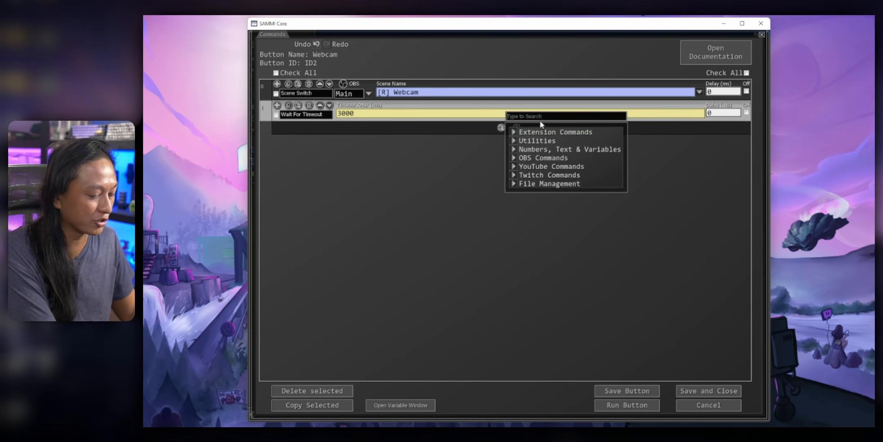
type("source")
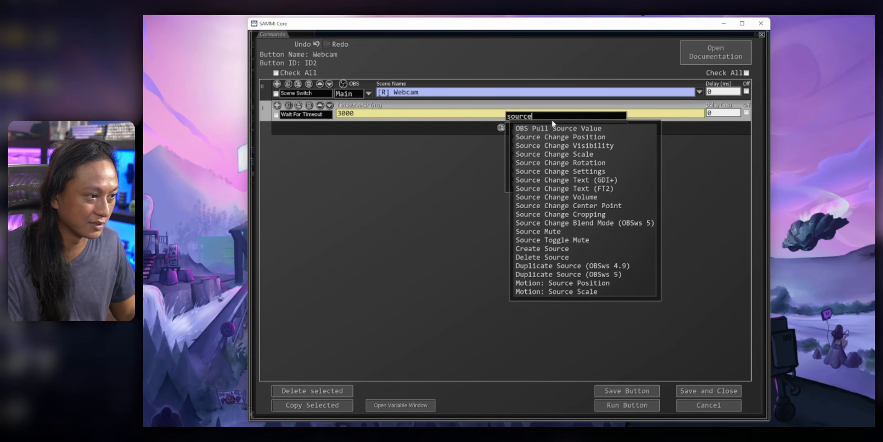
left_click(632, 146)
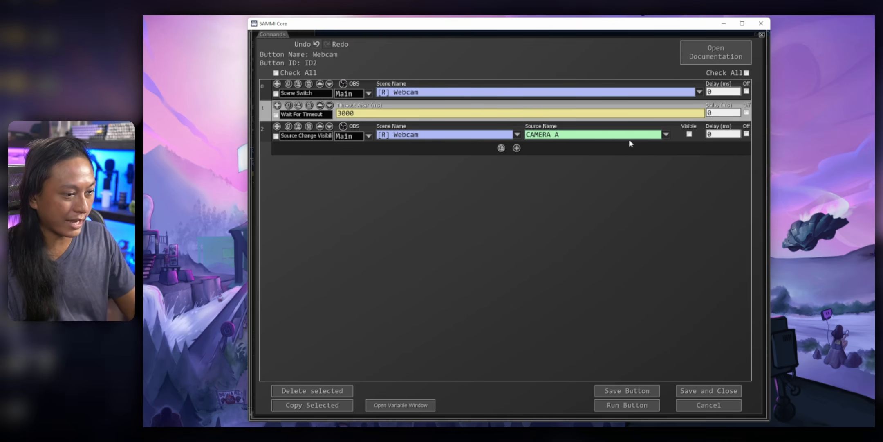
Step: Add a second Wait For Timeout command of 2000 ms after the visibility command
left_click(516, 148)
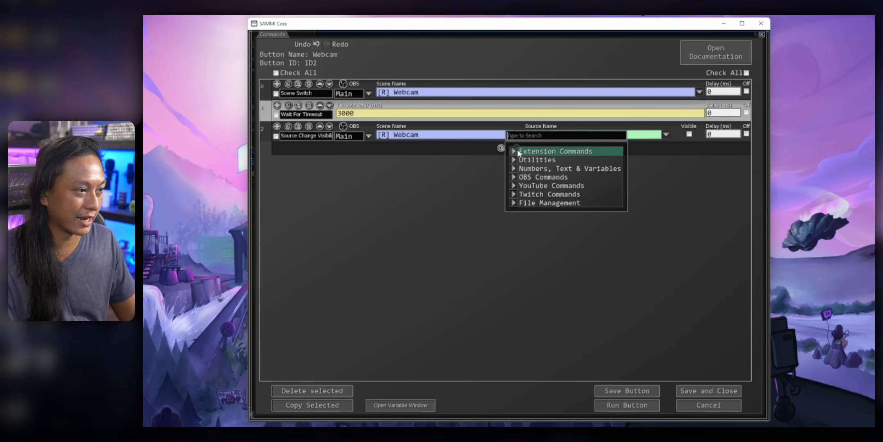
type("wait")
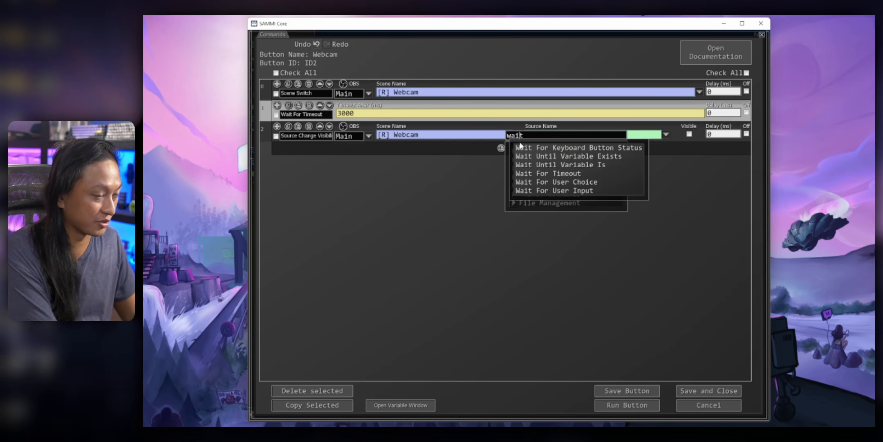
left_click(548, 172)
type("2000")
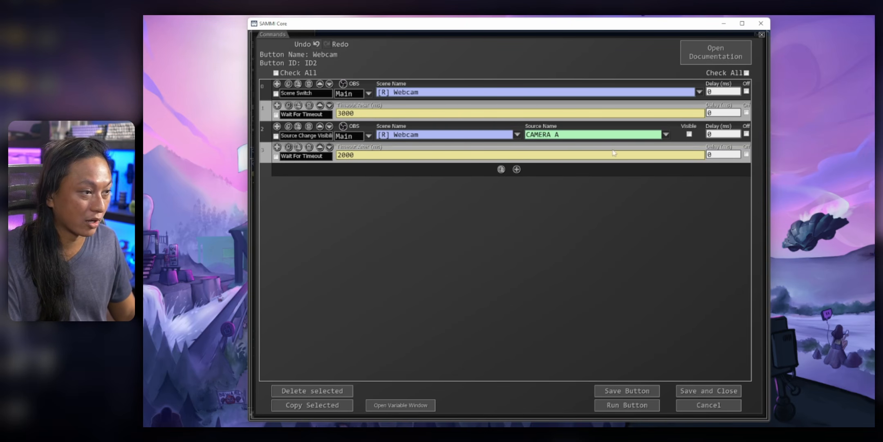
Step: Copy the CAMERA A visibility command to the end of the list, make the source visible in it, and save the button
left_click(288, 127)
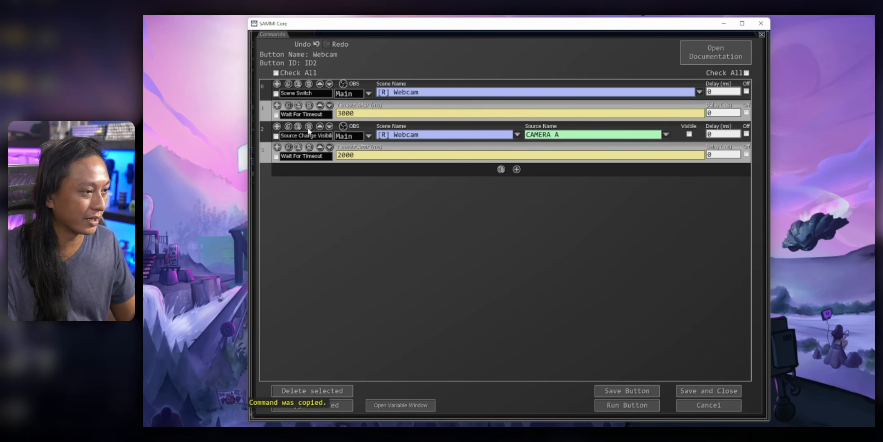
left_click(501, 170)
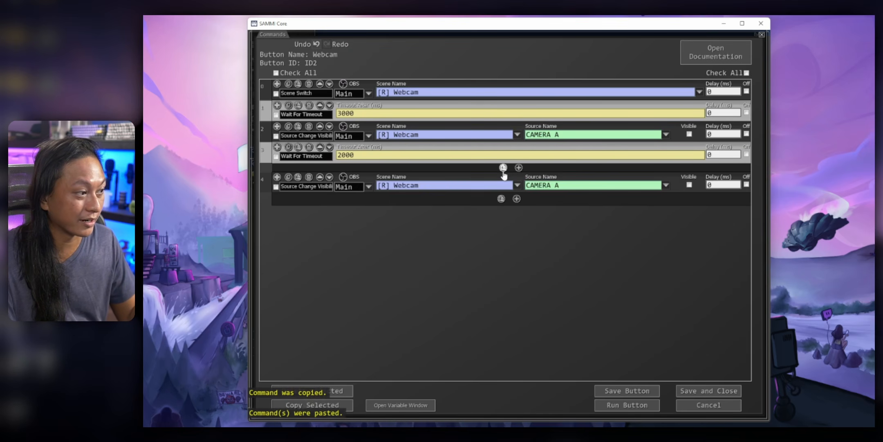
left_click(690, 176)
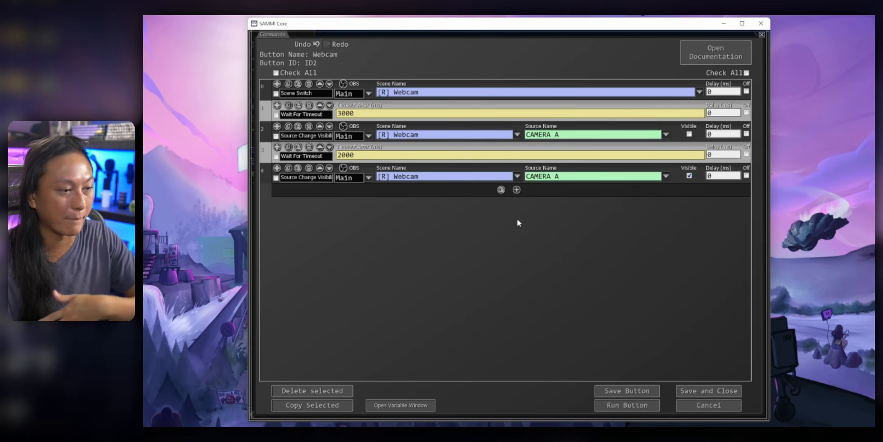
left_click(622, 390)
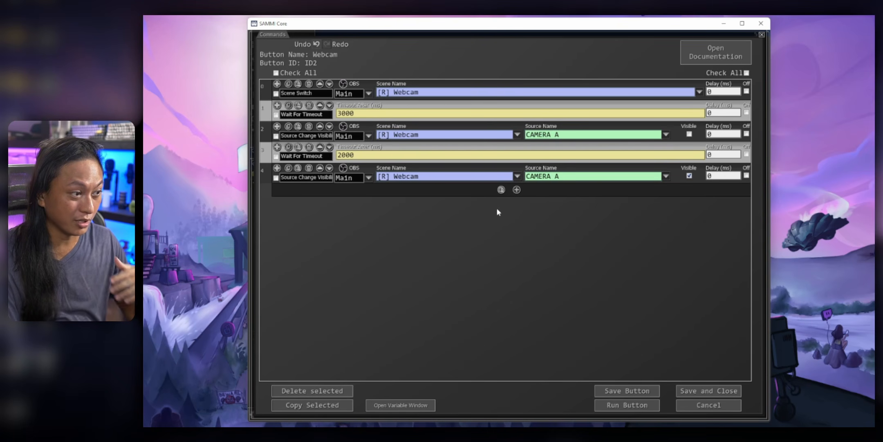
Step: Examine the Twitch commands available for the Webcam button, then close the command list without adding one
left_click(516, 189)
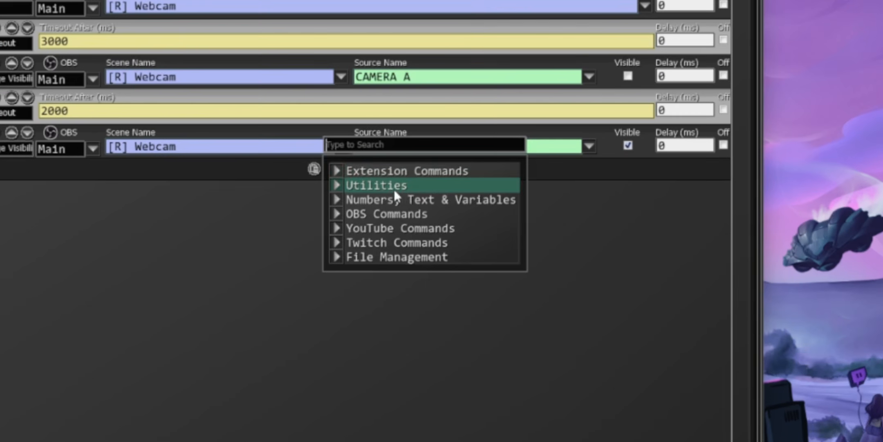
left_click(337, 242)
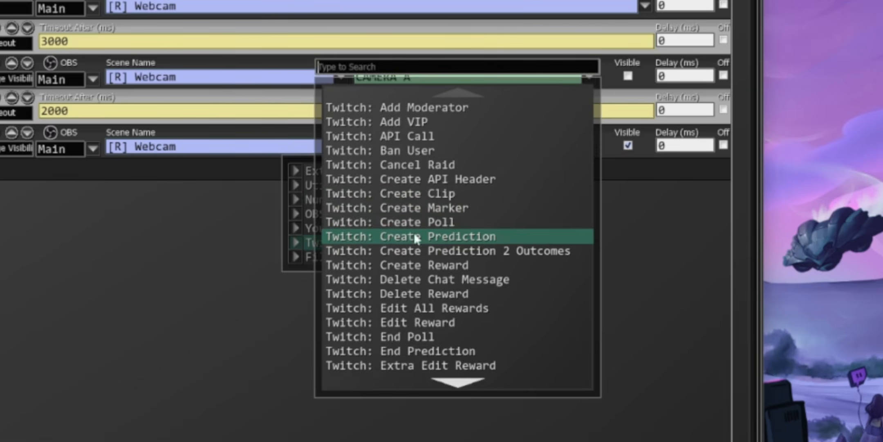
scroll(415, 238, "down", 10)
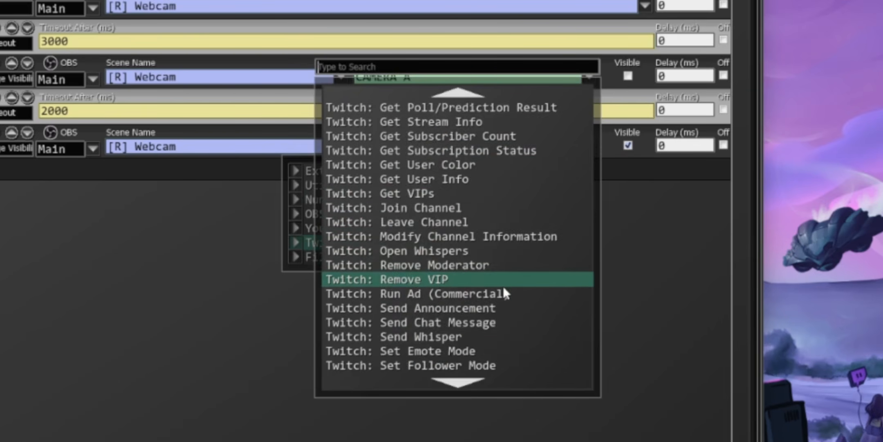
scroll(503, 288, "down", 4)
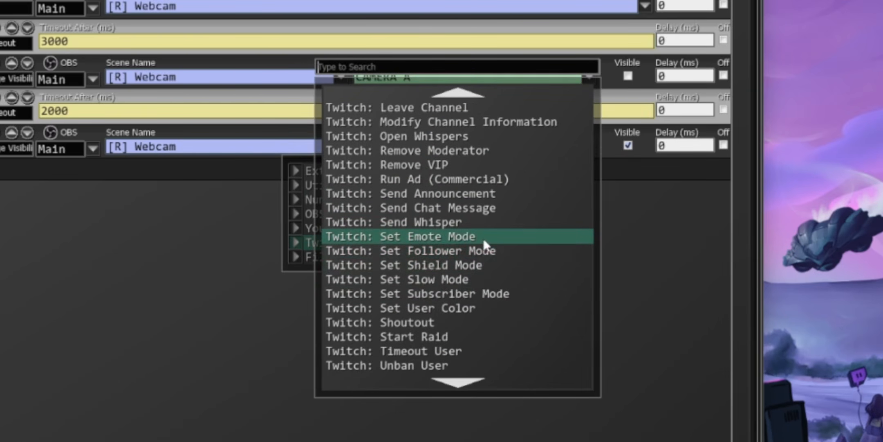
scroll(487, 241, "up", 3)
scroll(486, 252, "up", 3)
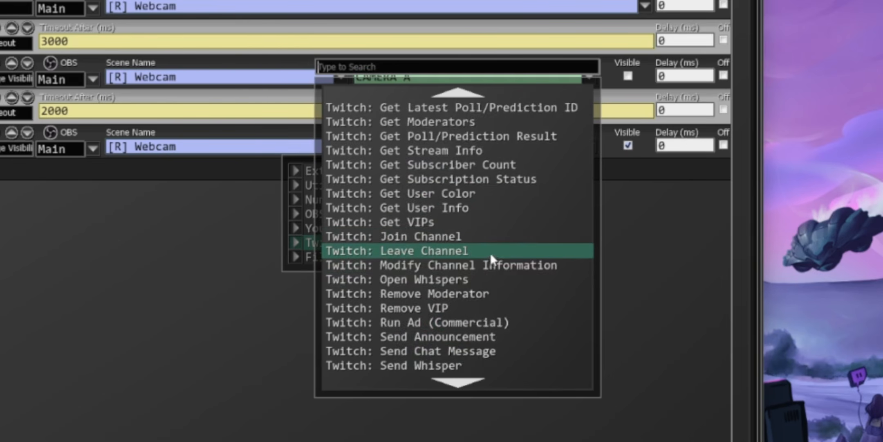
scroll(475, 233, "up", 7)
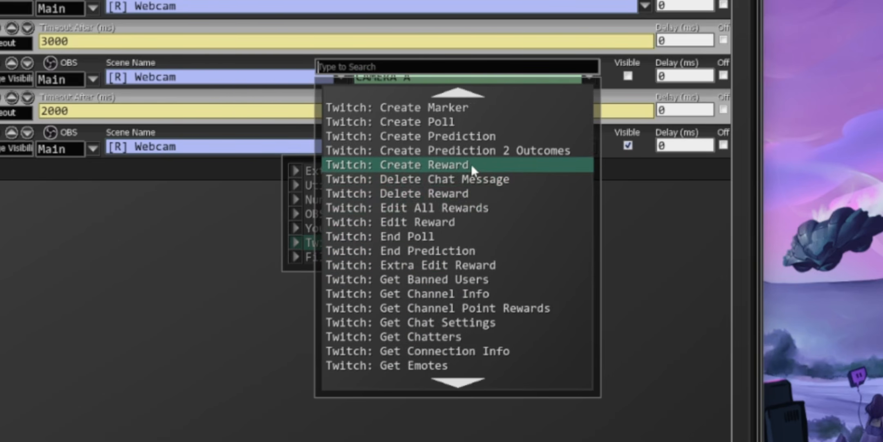
scroll(464, 184, "up", 1)
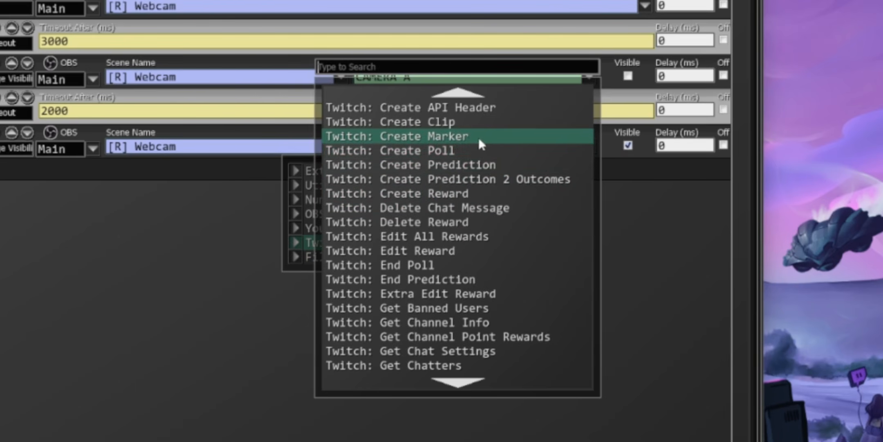
scroll(502, 148, "up", 2)
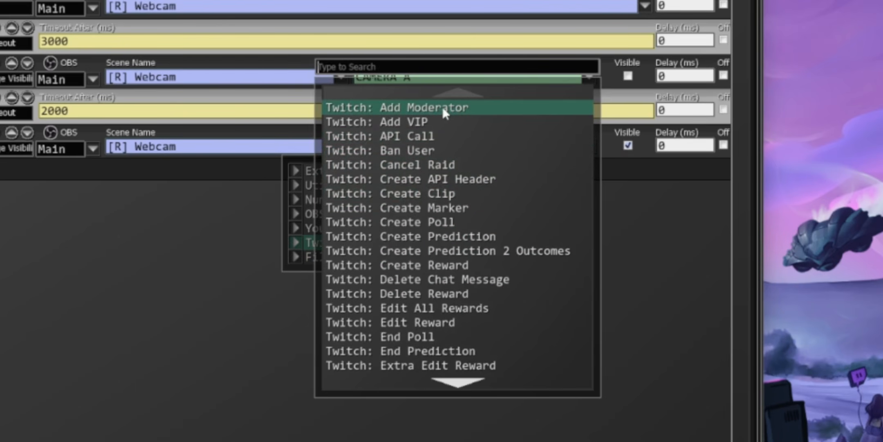
scroll(494, 172, "down", 12)
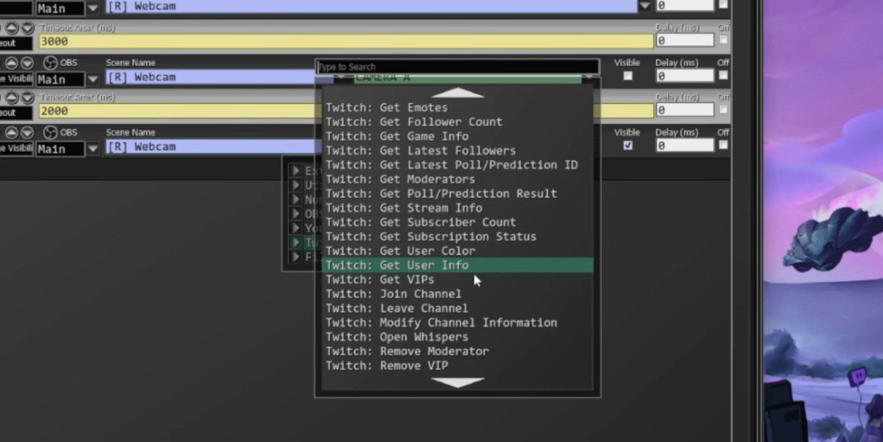
scroll(470, 278, "down", 2)
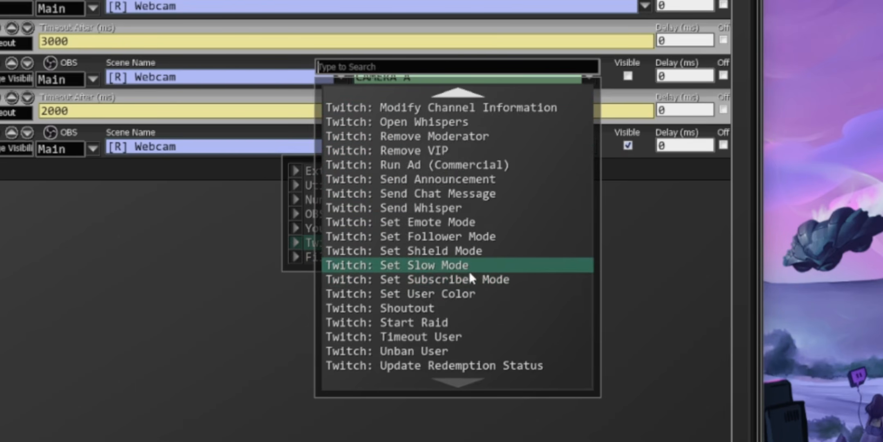
left_click(288, 228)
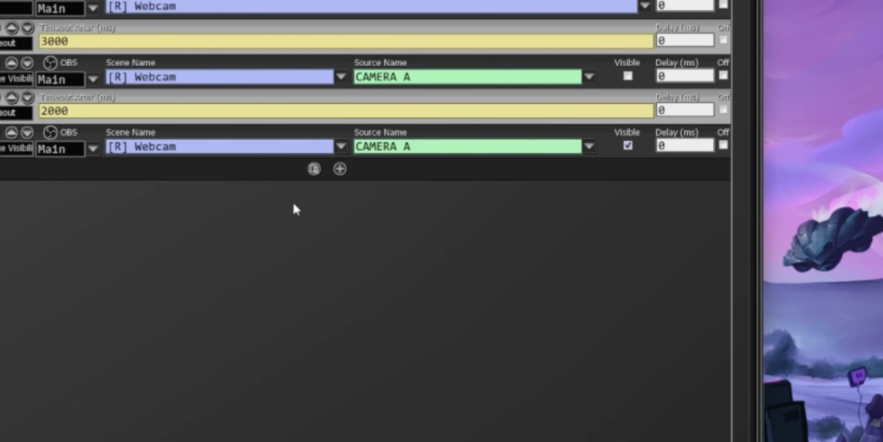
Step: Examine the OBS commands available for the Webcam button and the trigger types it can use
left_click(339, 170)
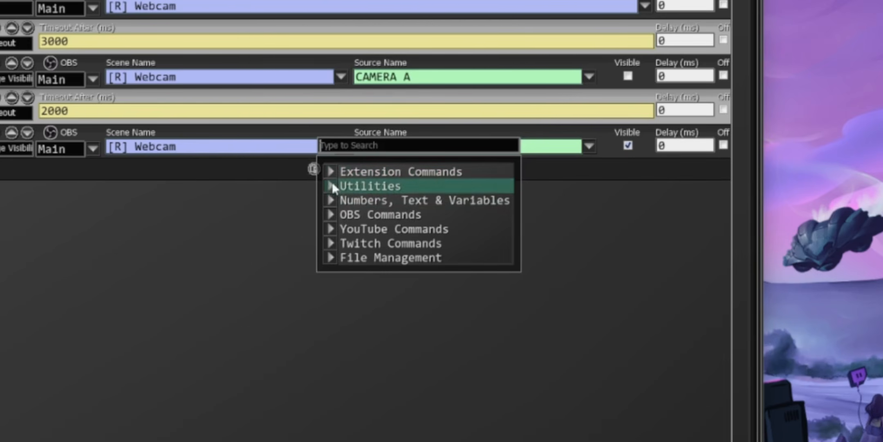
left_click(333, 213)
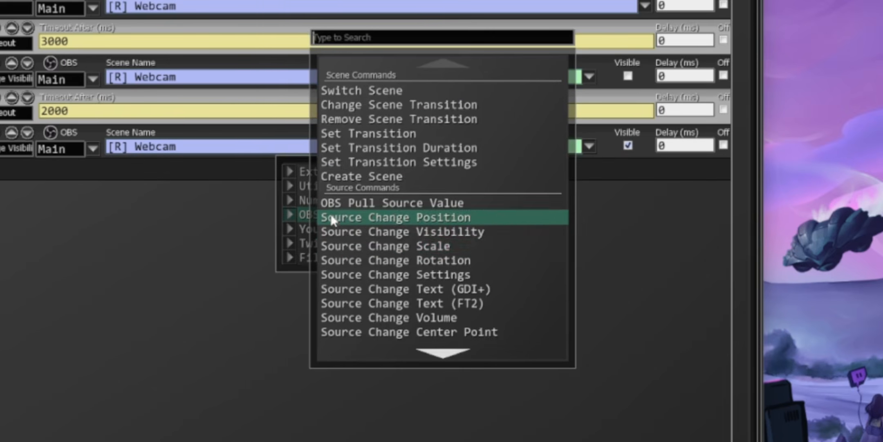
scroll(488, 242, "down", 5)
scroll(446, 286, "down", 2)
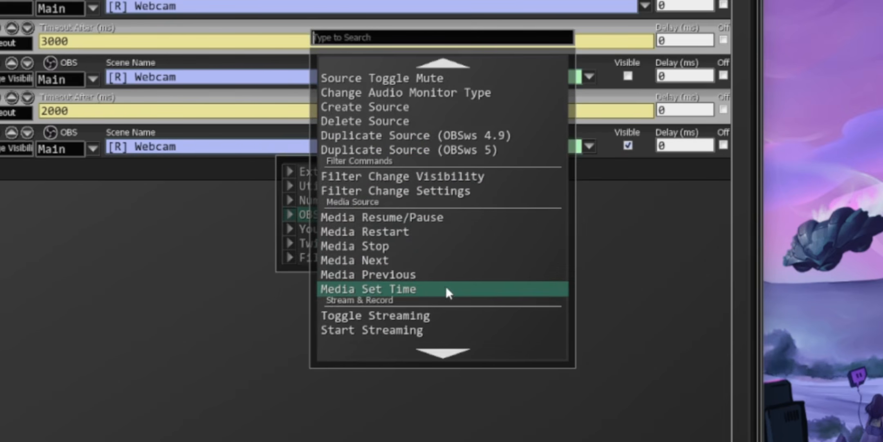
scroll(449, 280, "down", 5)
scroll(453, 276, "down", 1)
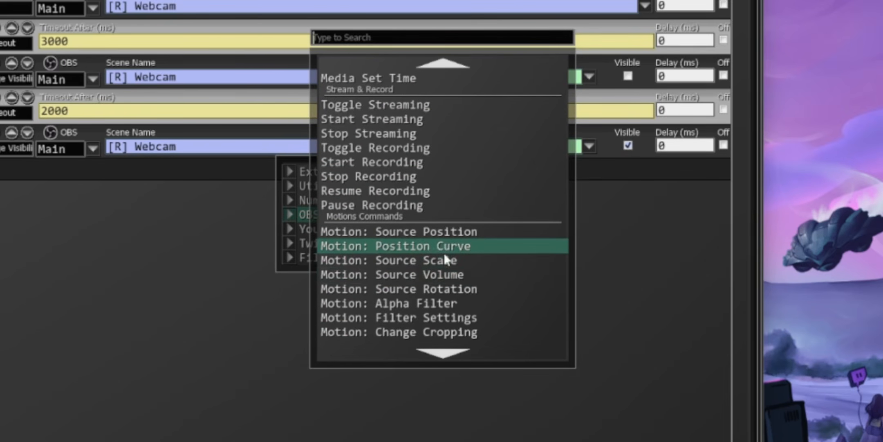
scroll(449, 239, "down", 5)
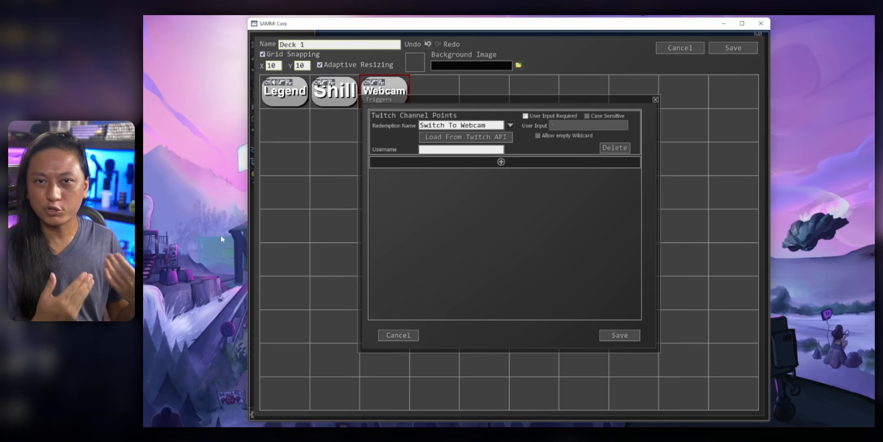
left_click(501, 161)
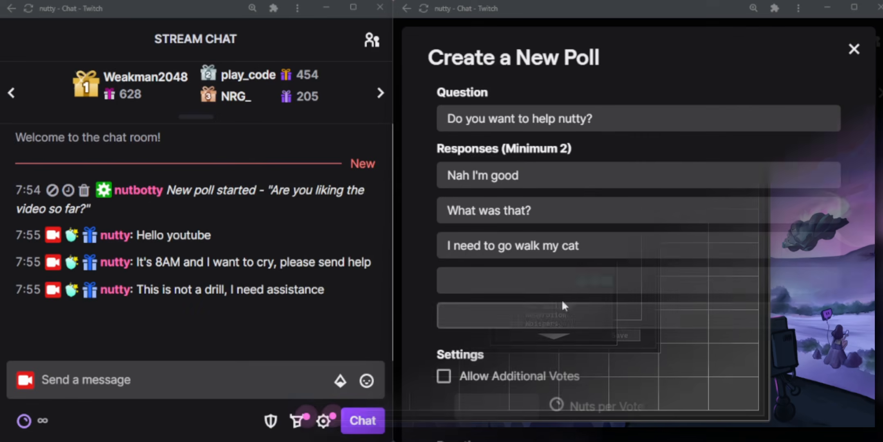
Step: In the Twitch chat poll form, add "This is a terrible video" as the fourth response and start the poll
key("Tab")
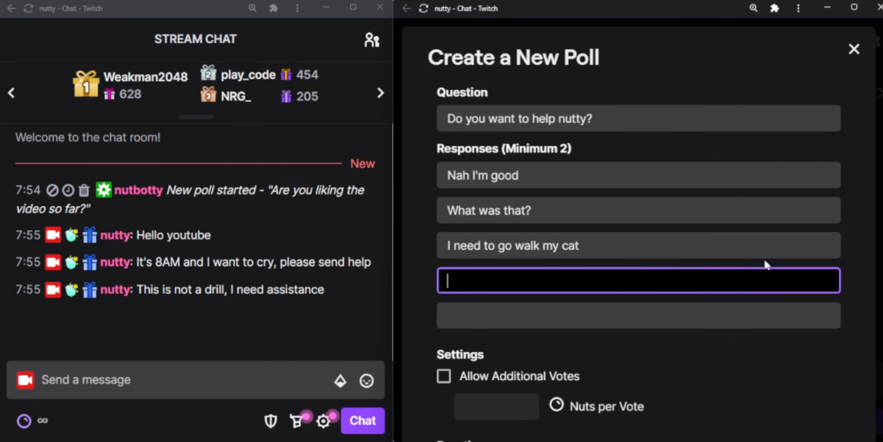
type("This is a terrible video")
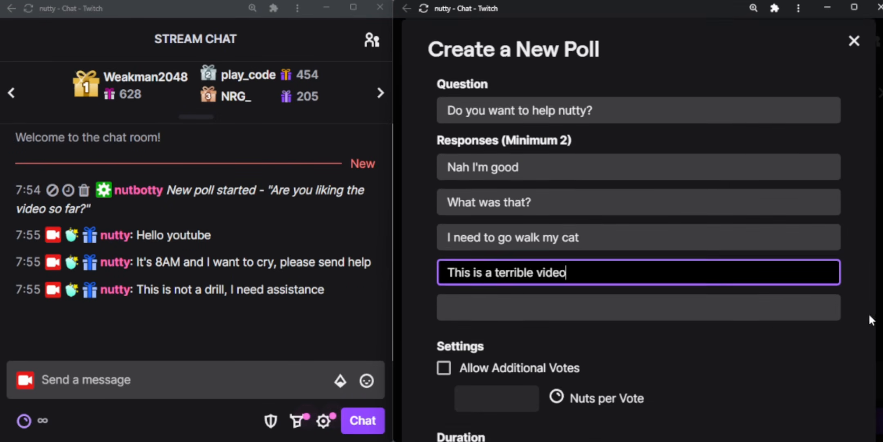
scroll(870, 315, "down", 3)
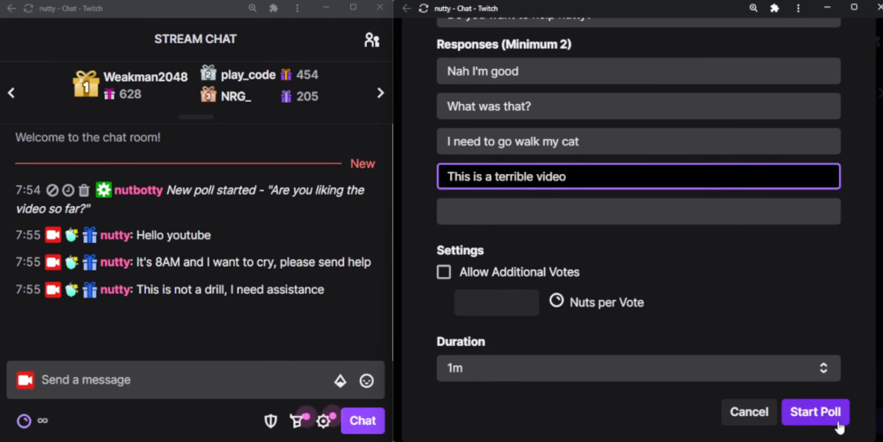
left_click(834, 416)
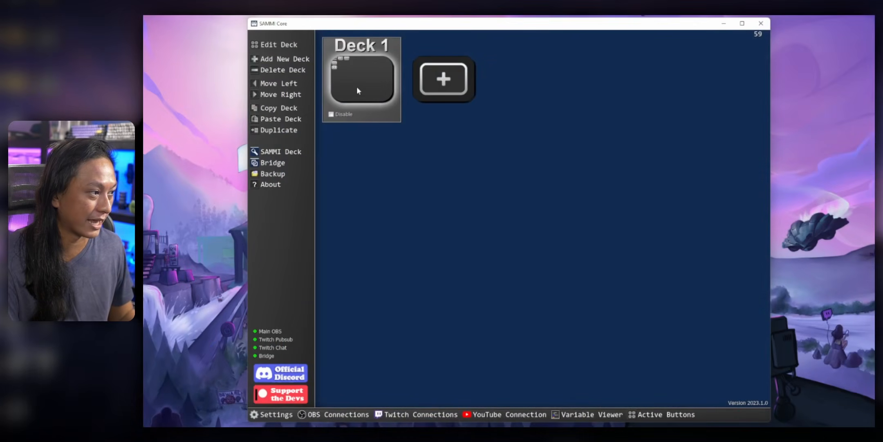
Step: Open Deck 1 in SAMMI Core to view its buttons, and save it to return to the deck list
double_click(357, 87)
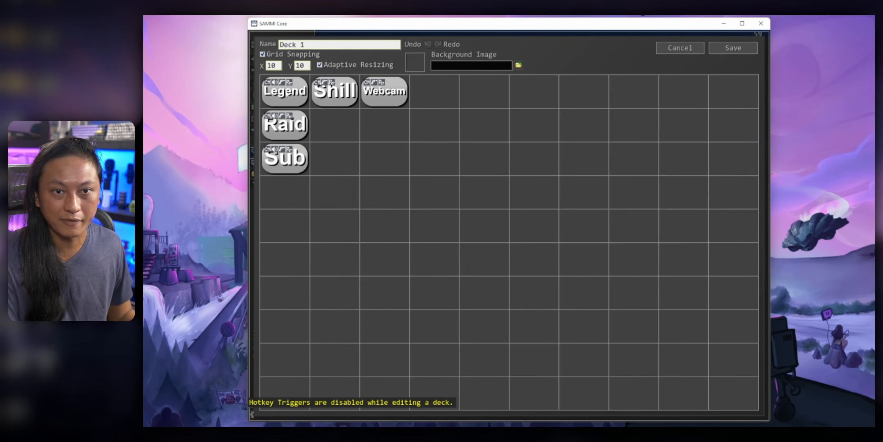
left_click(729, 47)
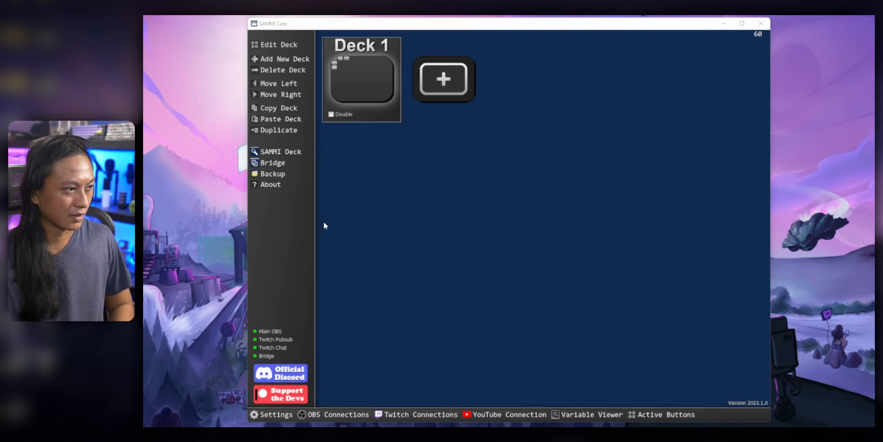
Step: Add a Wait For Timeout command of 2000 ms after the Legend button's sound effect in Deck 1, saving and closing its commands
double_click(359, 103)
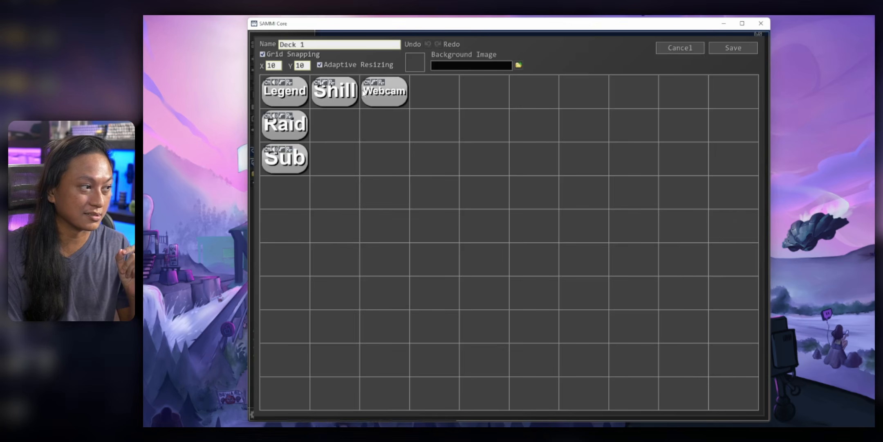
double_click(292, 98)
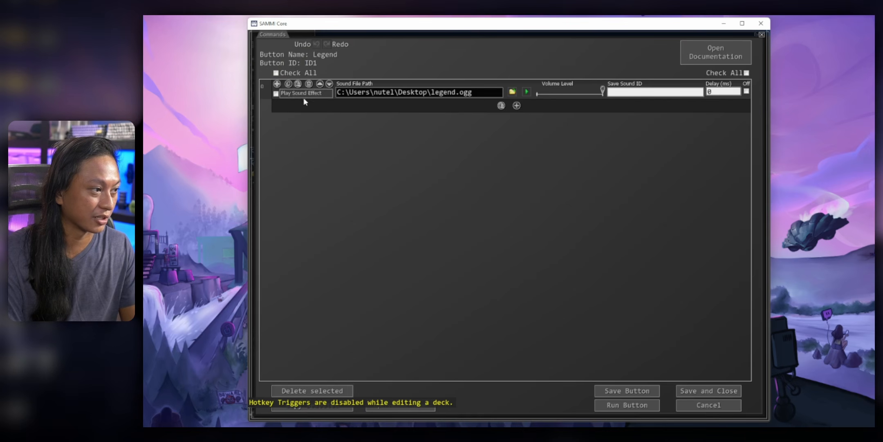
left_click(516, 106)
type("wait")
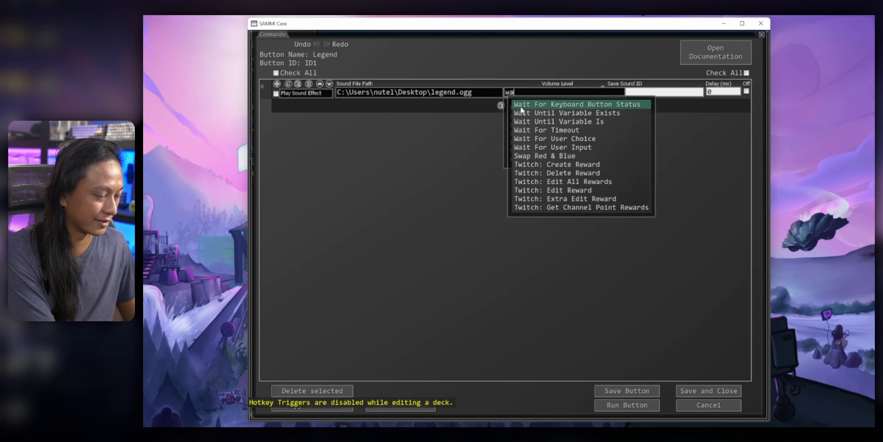
left_click(568, 130)
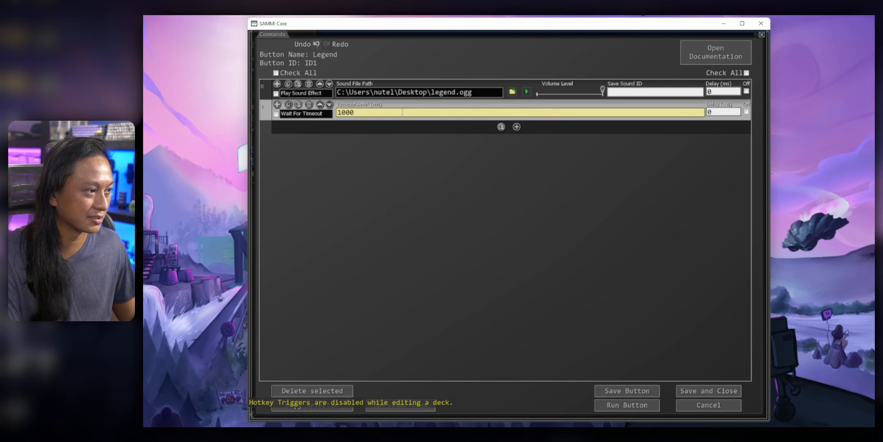
key("ctrl+a")
type("2000")
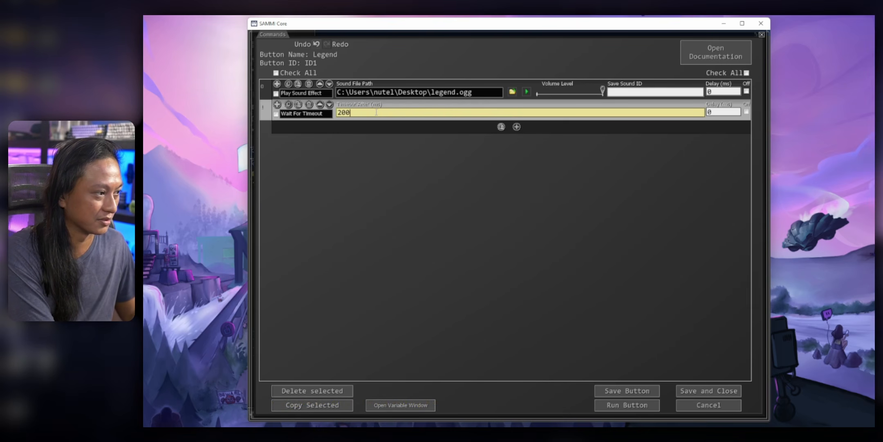
key("ctrl+a")
left_click(708, 391)
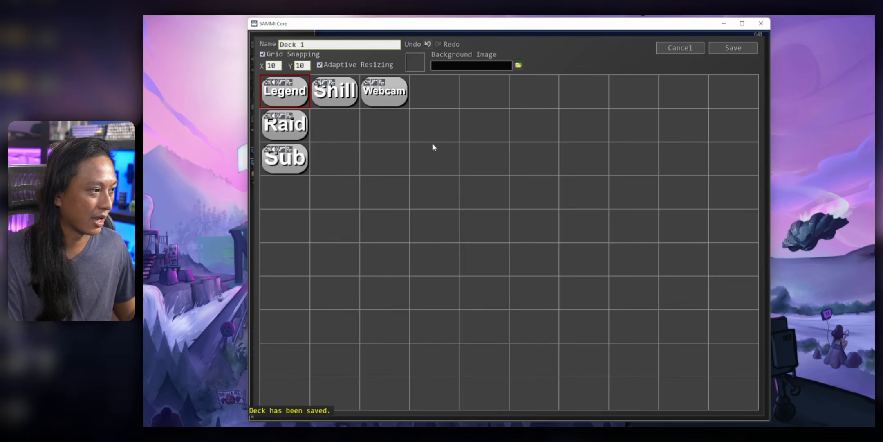
Step: Add a Wait For Timeout command after the Raid button's sound effect
double_click(292, 125)
left_click(516, 105)
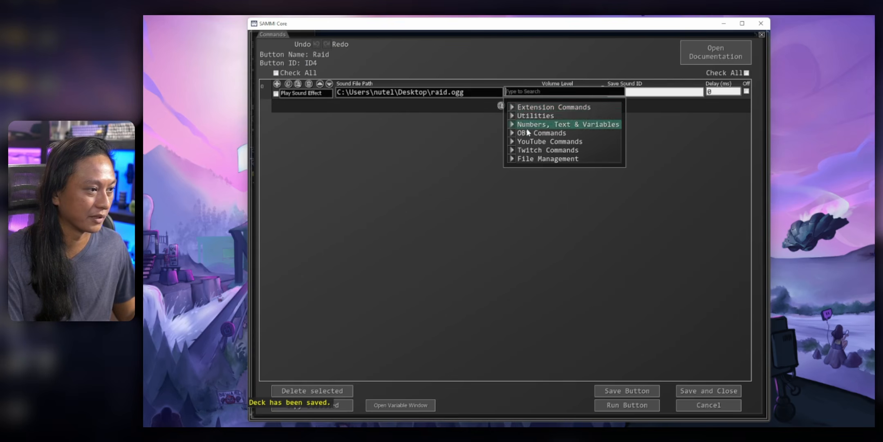
type("wait")
left_click(572, 129)
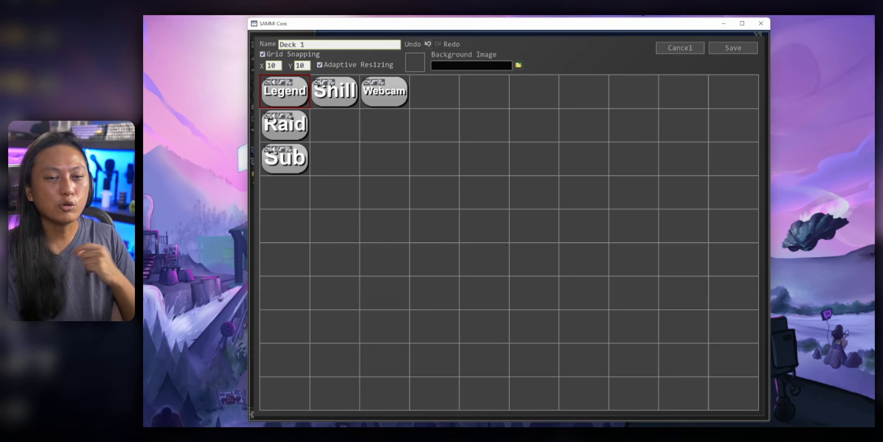
Step: Enable Allow Queue in the Legend button's settings and save them
right_click(279, 102)
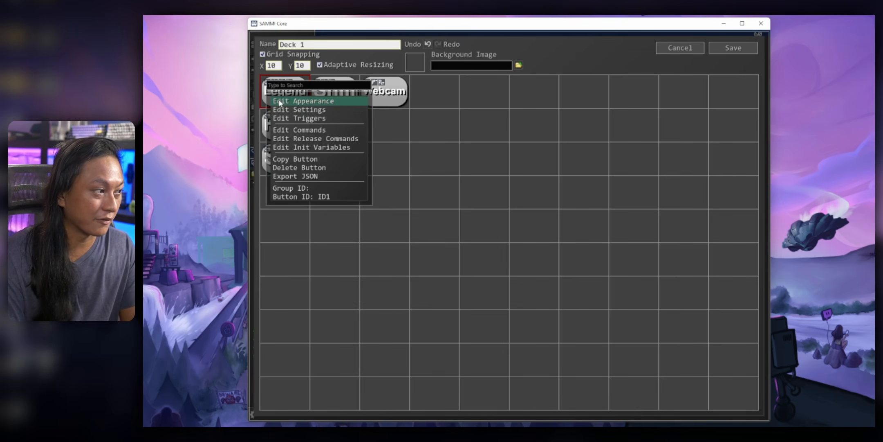
left_click(312, 109)
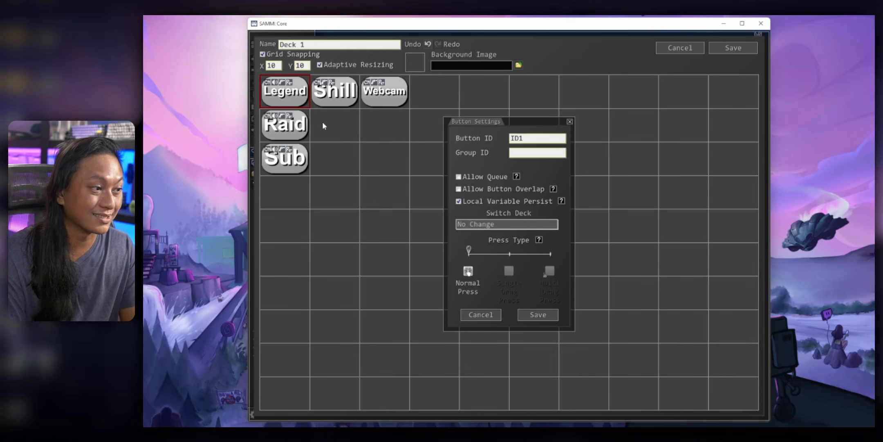
left_click(458, 177)
left_click(532, 319)
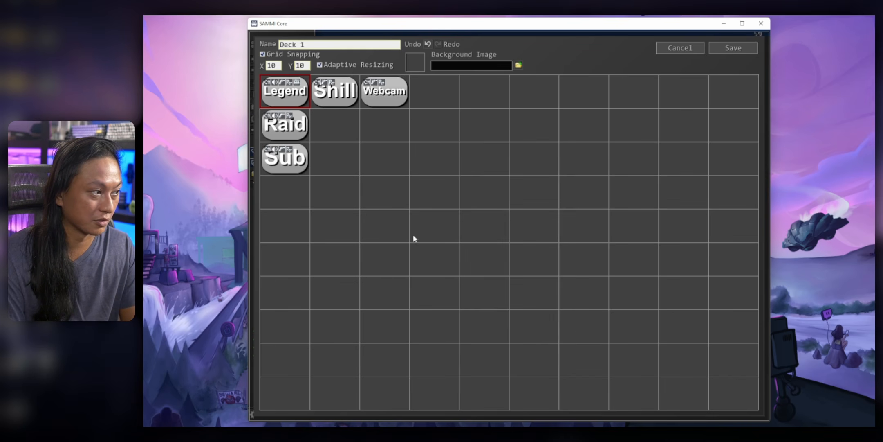
Step: Enable Allow Queue in the Raid button's settings and save them
right_click(289, 126)
left_click(318, 136)
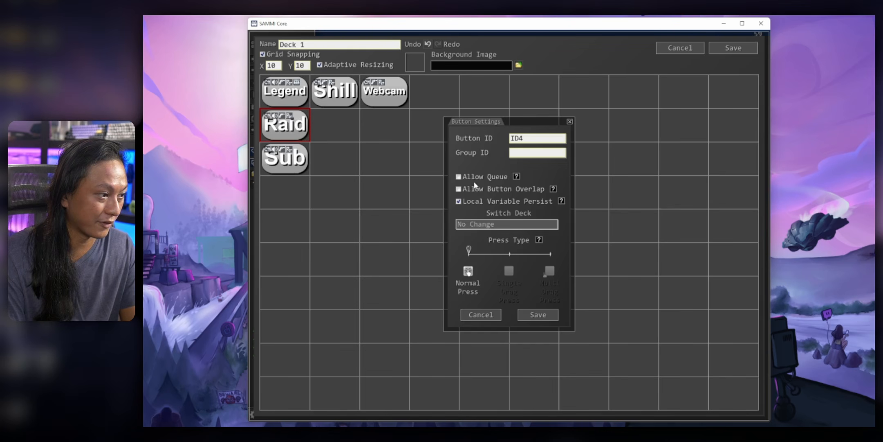
left_click(458, 177)
left_click(528, 314)
Step: Enable Allow Queue in the Sub button's settings, save them, and save Deck 1
right_click(294, 163)
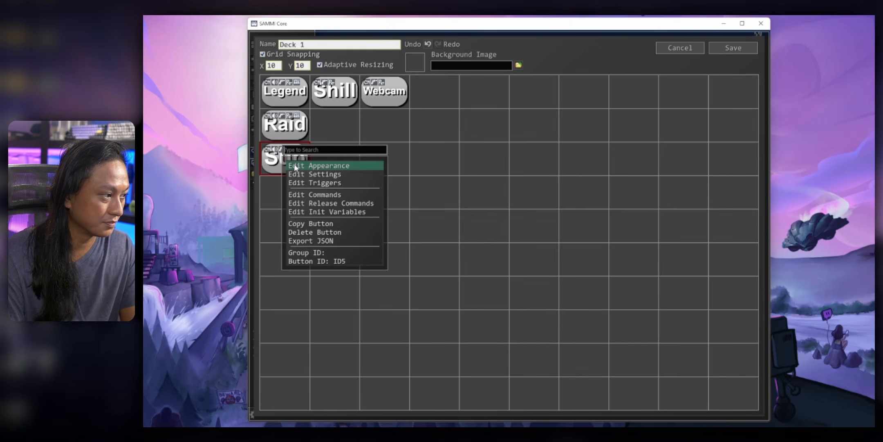
left_click(314, 174)
left_click(459, 177)
left_click(535, 315)
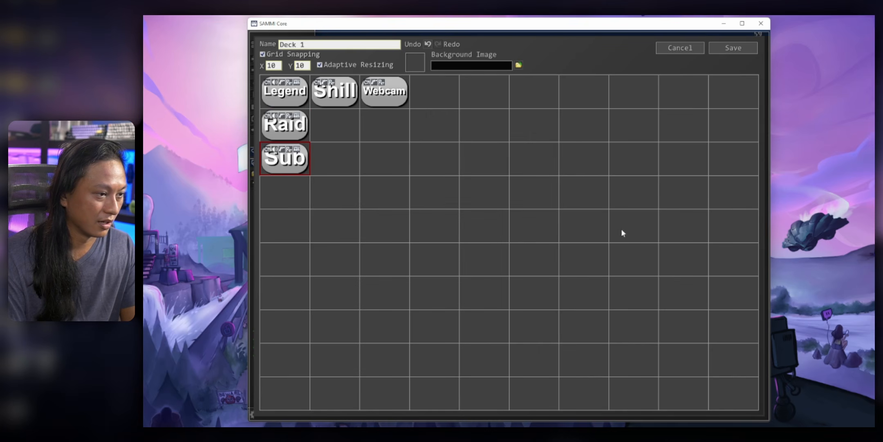
left_click(735, 49)
left_click(579, 198)
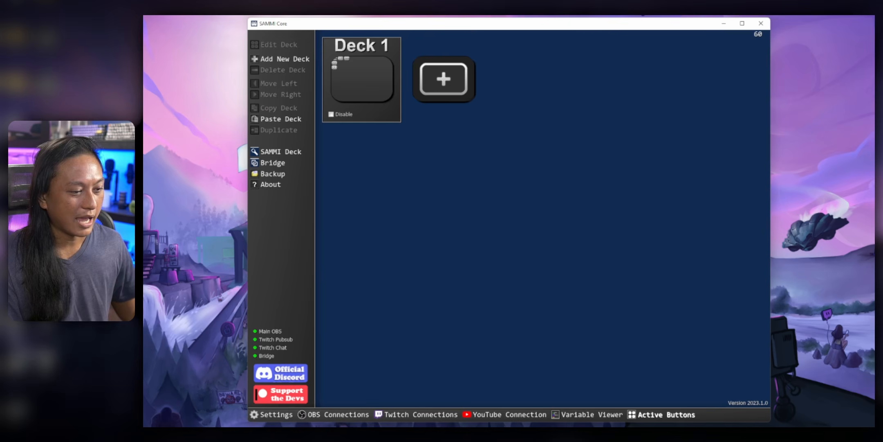
Step: Inspect the list of active buttons and close it
left_click(681, 417)
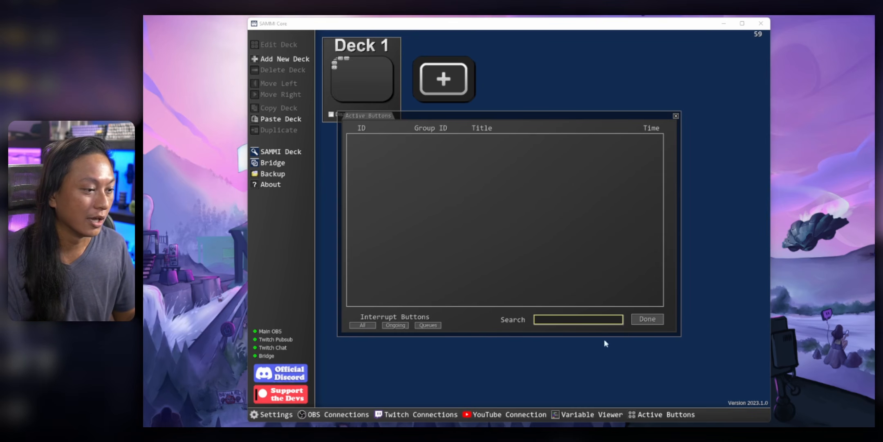
left_click(646, 318)
Step: Set the Group ID of Deck 1's Legend button to SFX and save its settings
double_click(348, 96)
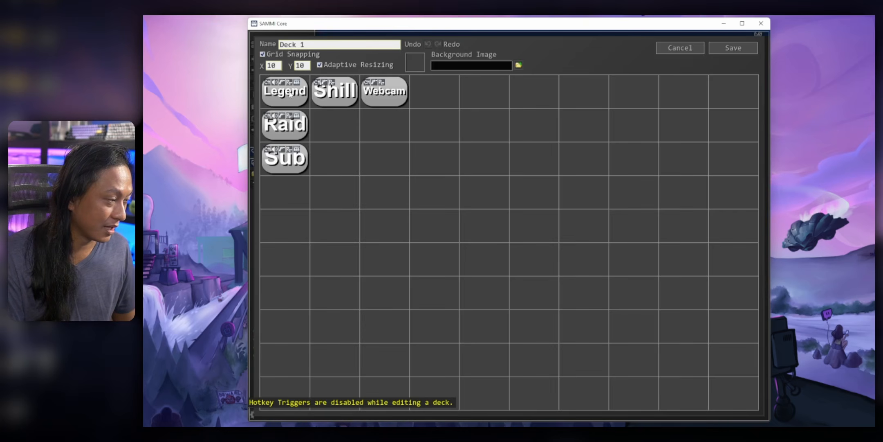
right_click(289, 94)
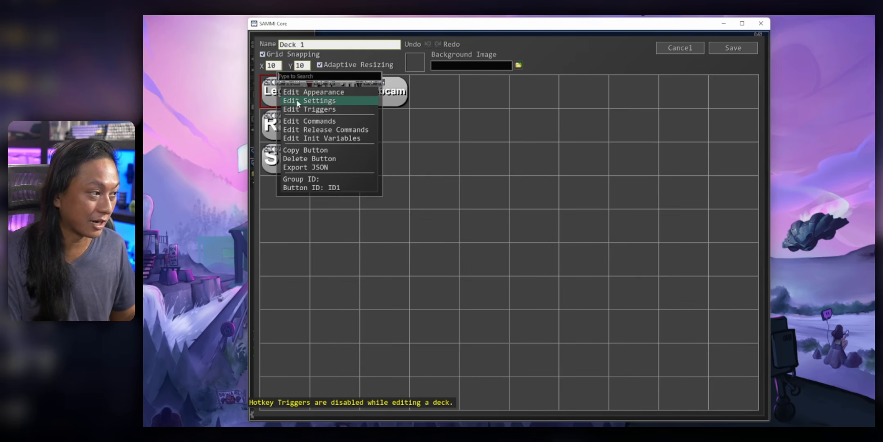
left_click(340, 101)
left_click(538, 154)
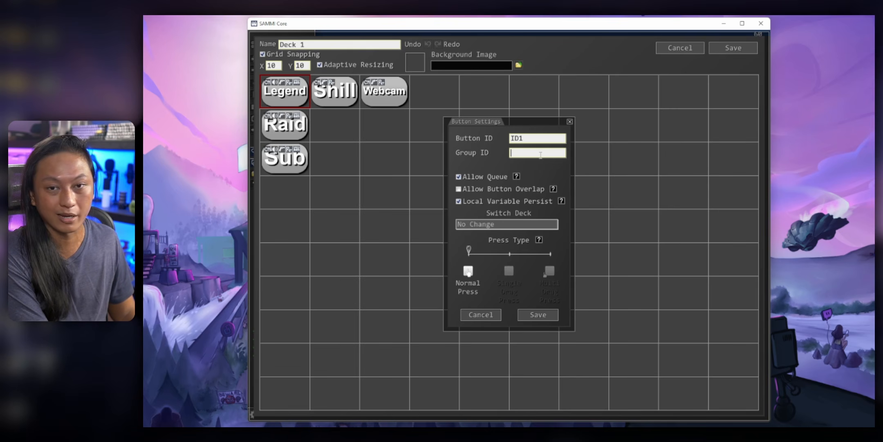
type("SFX")
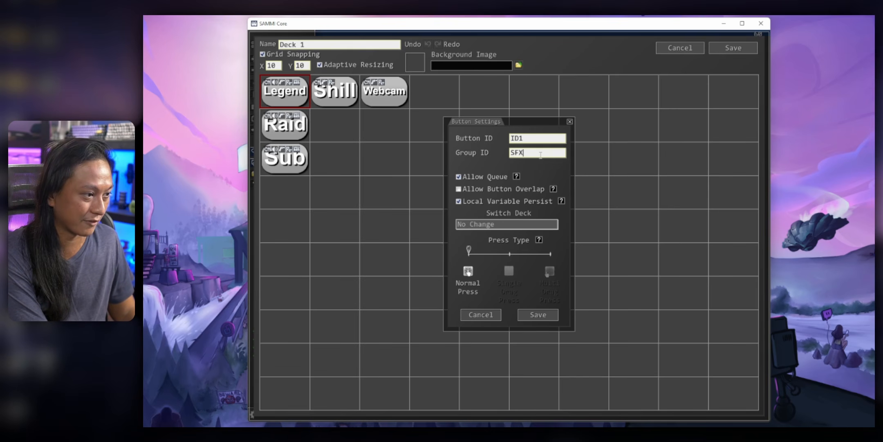
key("ctrl+a")
left_click(548, 317)
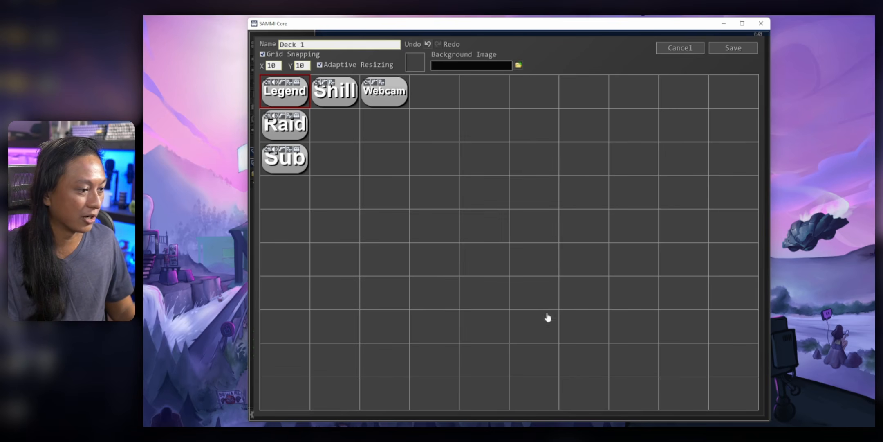
Step: Give the Raid button the same Group ID, SFX, and save its settings
right_click(301, 133)
left_click(320, 134)
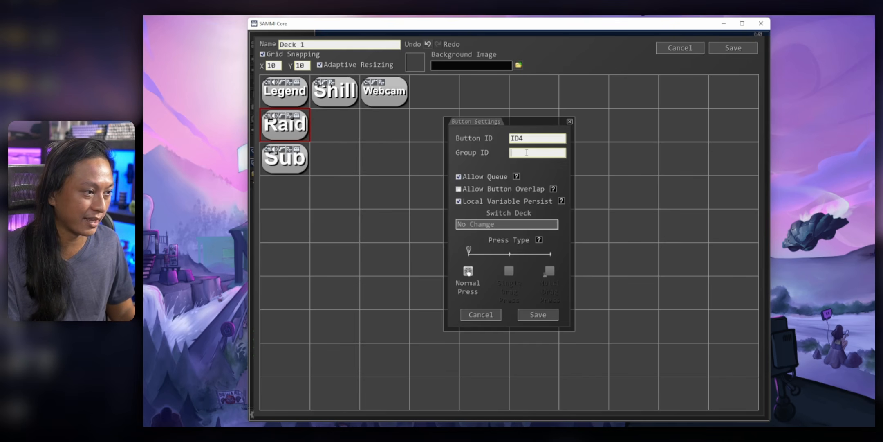
left_click(542, 315)
Step: Give Deck 1's Sub button the same Group ID, SFX, save its settings, and save the deck
right_click(291, 160)
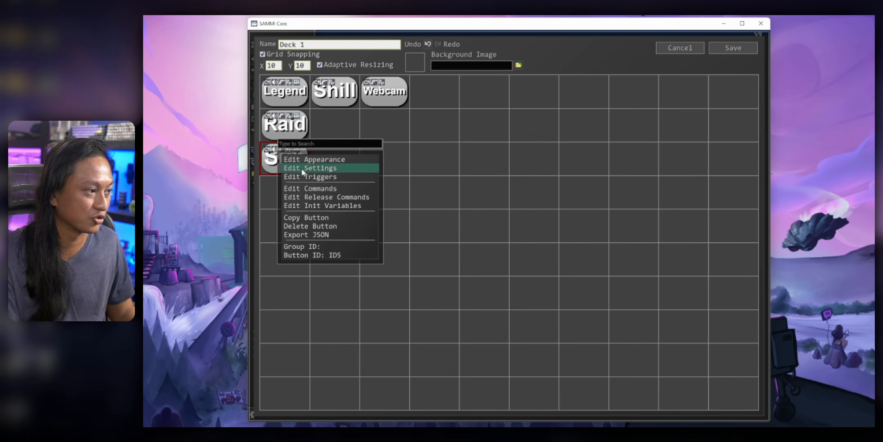
left_click(303, 168)
left_click(541, 315)
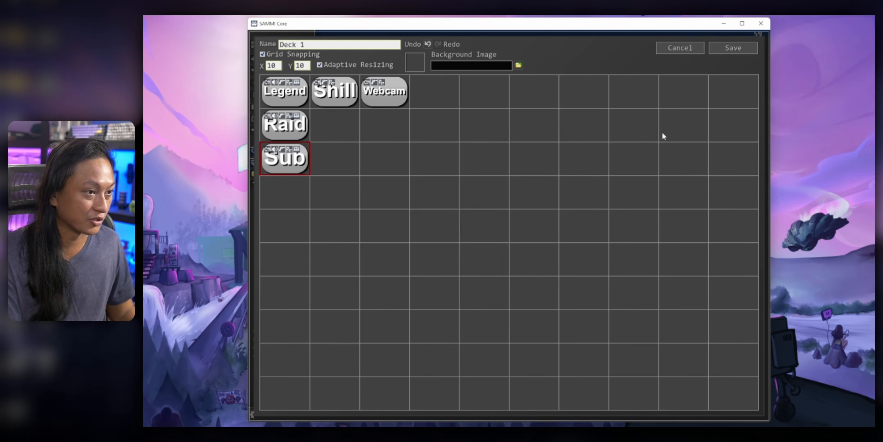
left_click(730, 48)
Step: Inspect the list of active buttons and open Deck 1 to view its buttons
left_click(675, 414)
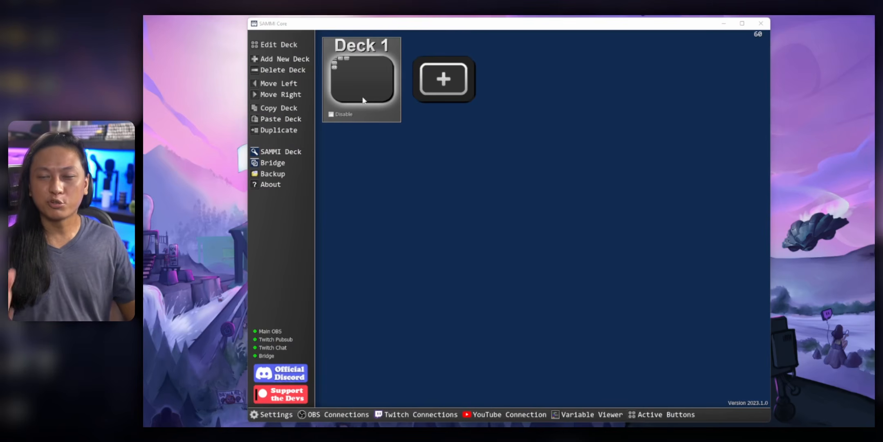
double_click(382, 82)
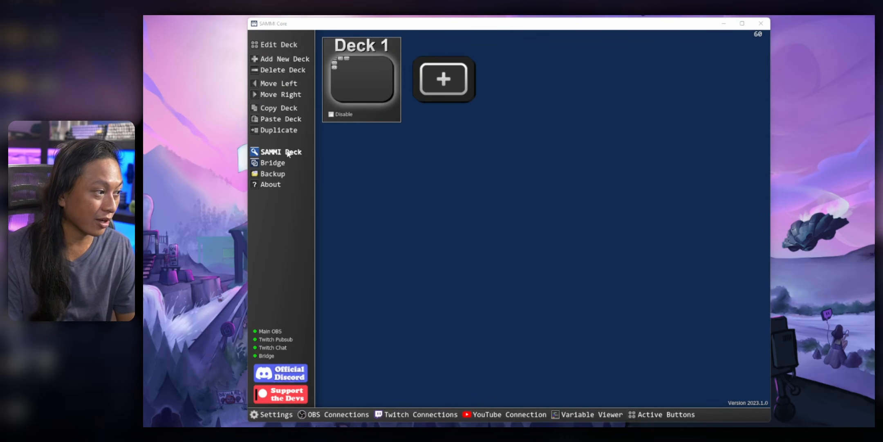
Step: Open SAMMI Deck on this computer, choose Deck 1 as the selected deck, and load it
left_click(290, 153)
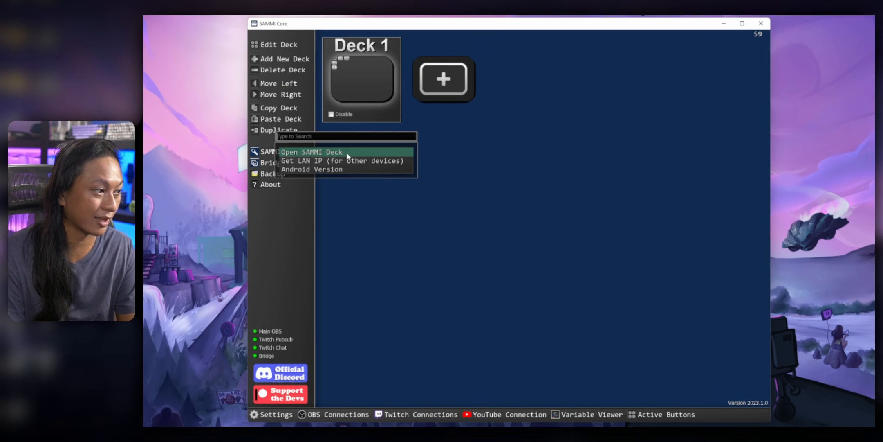
left_click(363, 151)
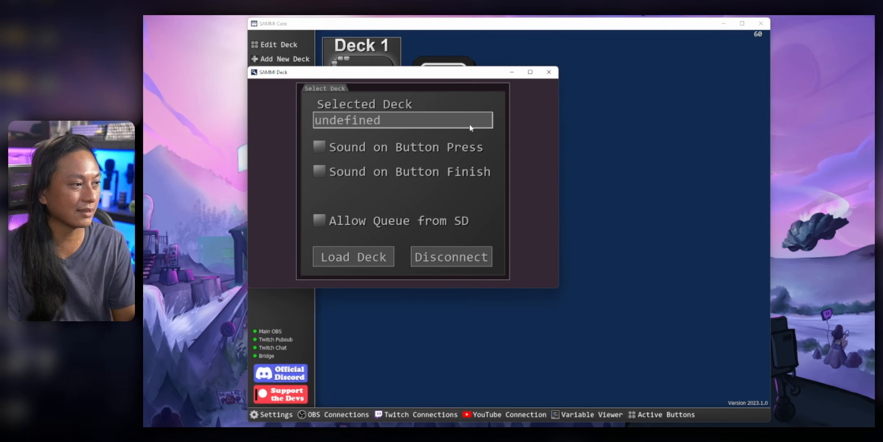
left_click(438, 122)
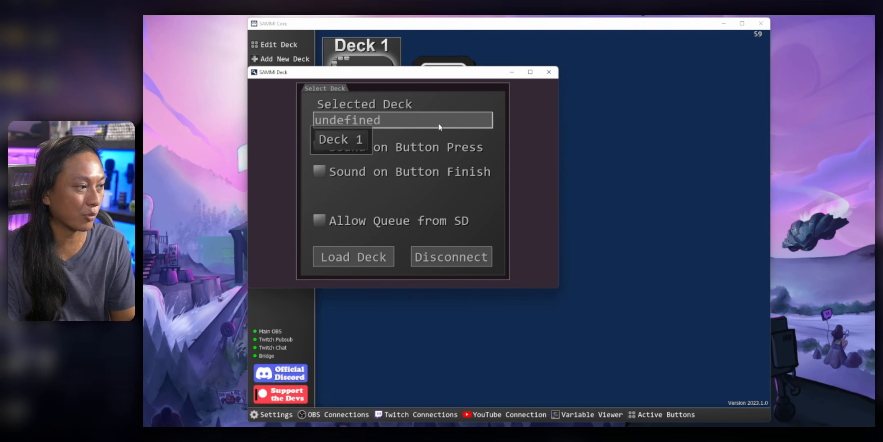
left_click(346, 140)
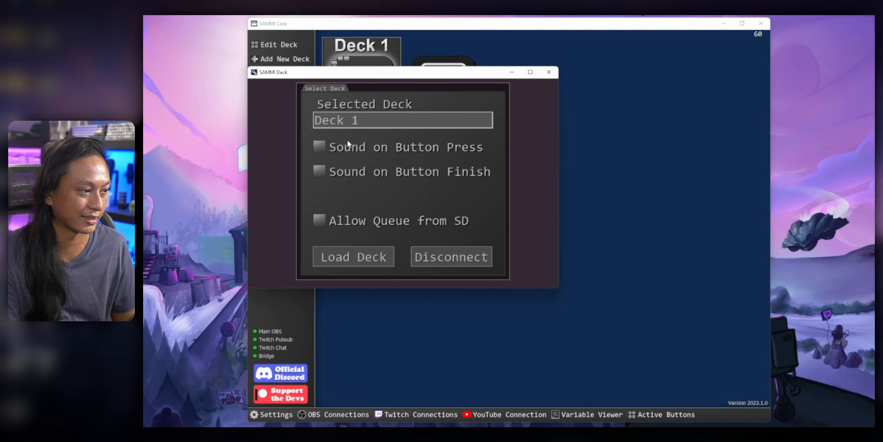
left_click(367, 256)
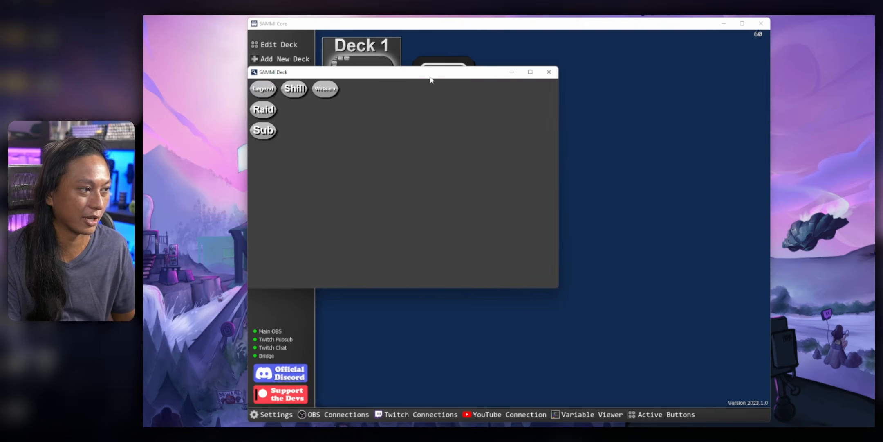
Step: Enlarge the SAMMI Deck window so its buttons appear bigger, and reposition it over the main window
left_click_drag(430, 76, 545, 54)
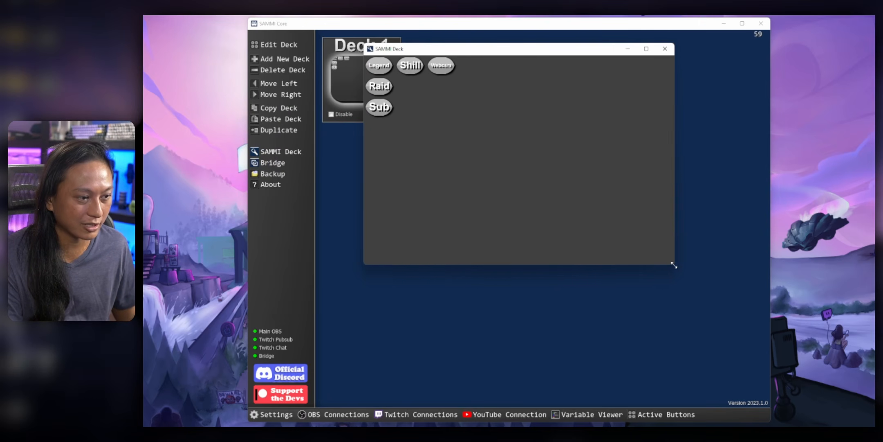
left_click_drag(673, 265, 808, 411)
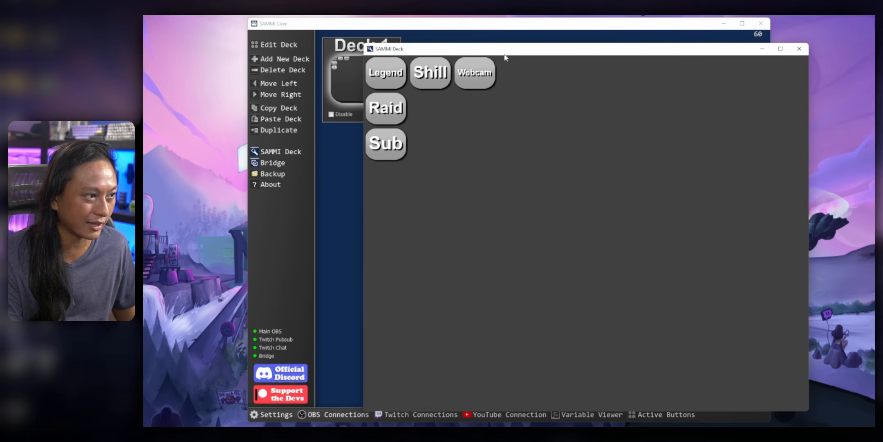
left_click_drag(506, 58, 440, 70)
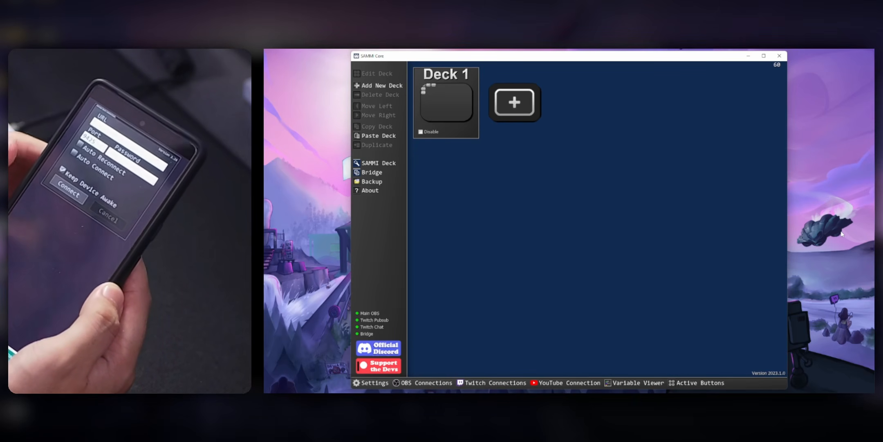
Step: Get the LAN IP for connecting SAMMI Deck from other devices
left_click(391, 164)
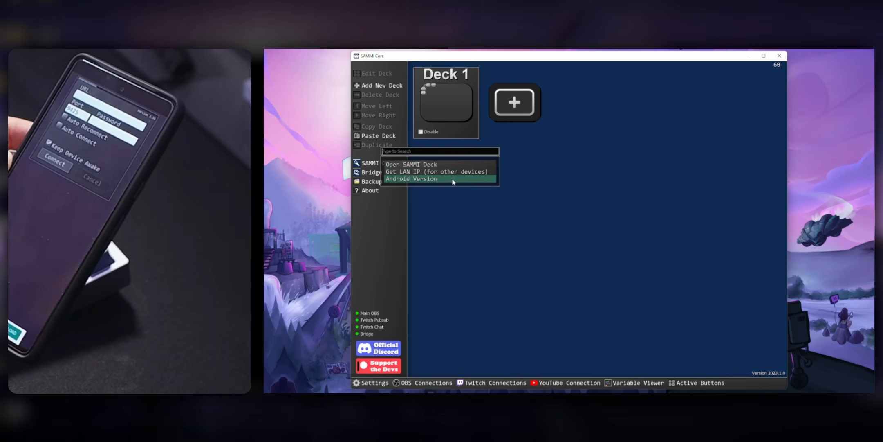
left_click(401, 172)
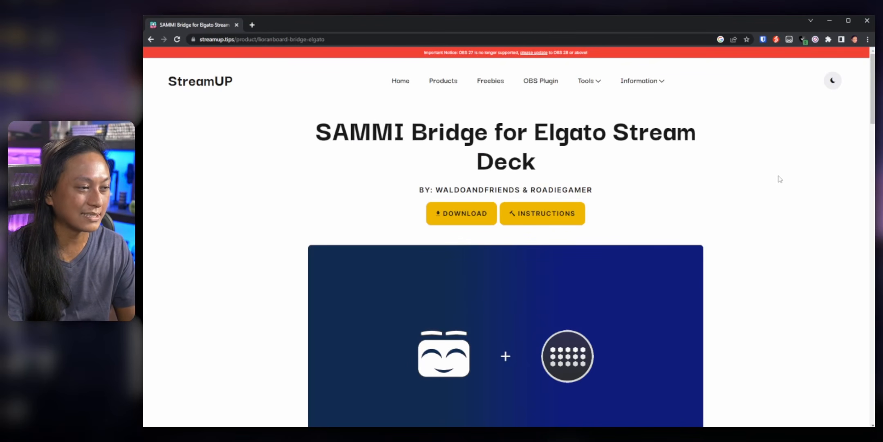
Step: Read the StreamUP page on SAMMI Bridge for Elgato Stream Deck, down to its button setup and installation instructions
scroll(758, 210, "down", 10)
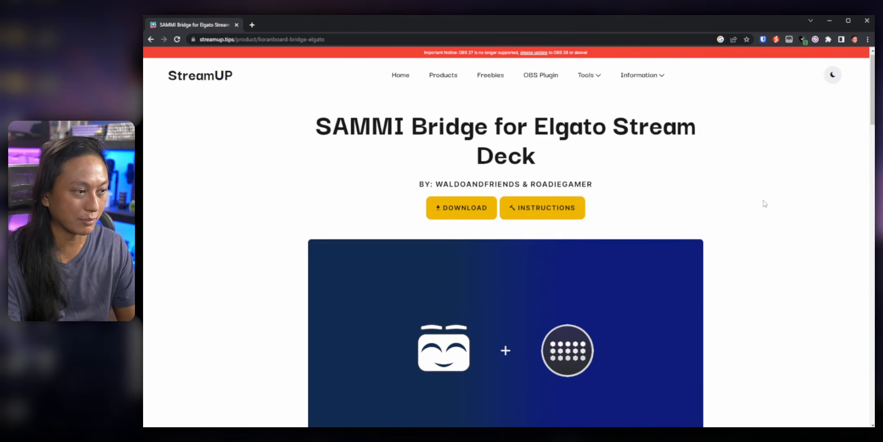
scroll(768, 212, "down", 3)
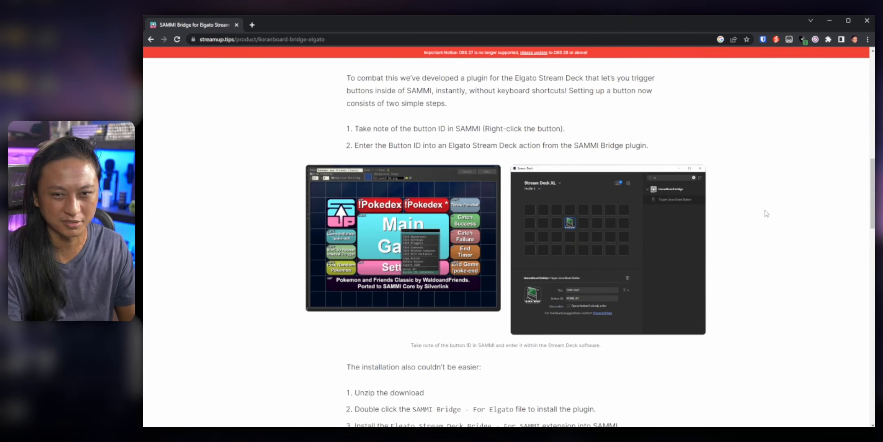